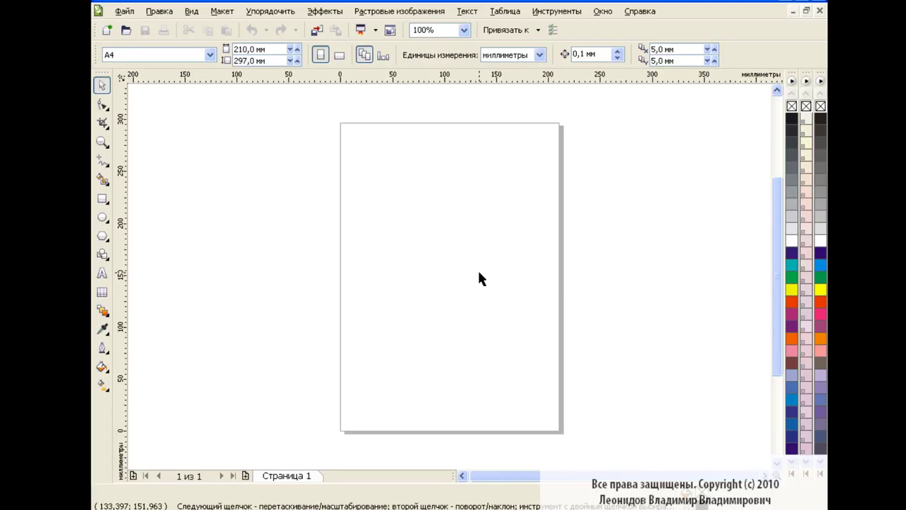
# - Draw a small circle near the page centre and give it a radial fill
pyautogui.click(103, 217)
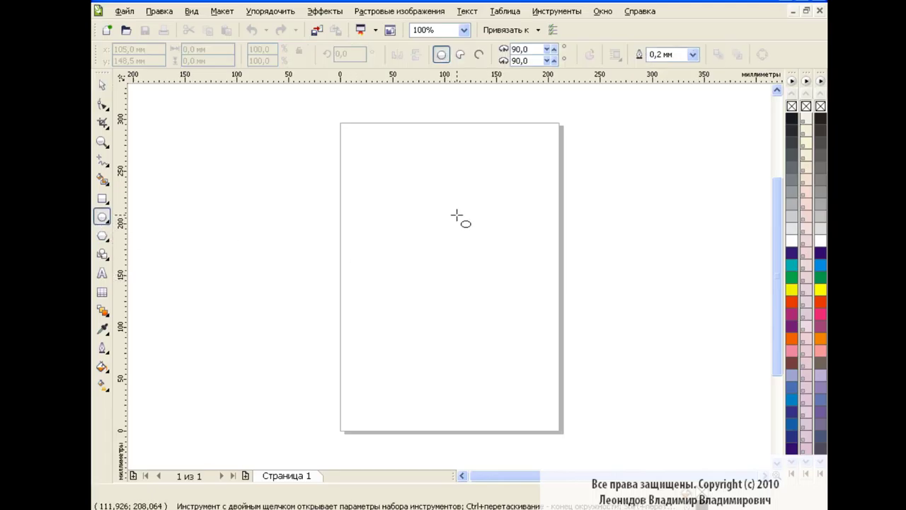
pyautogui.moveTo(420, 210); pyautogui.dragTo(447, 239)
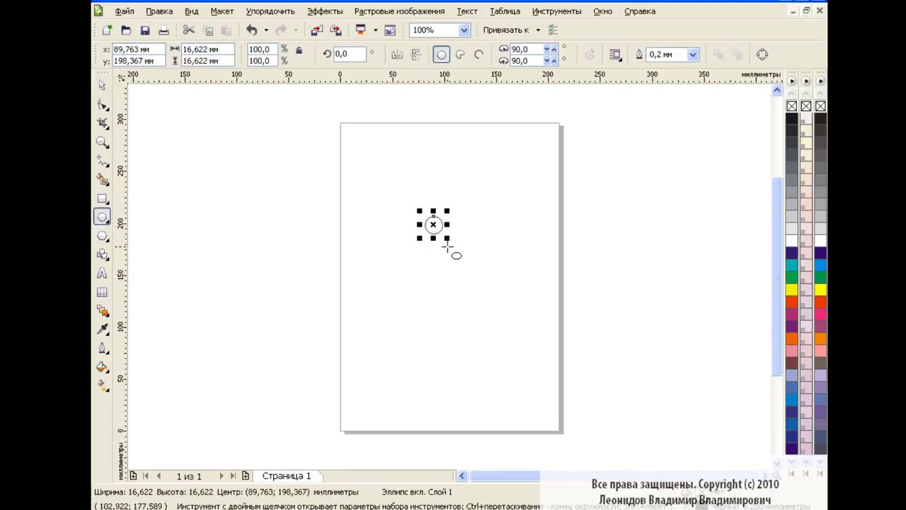
pyautogui.click(102, 385)
pyautogui.click(210, 54)
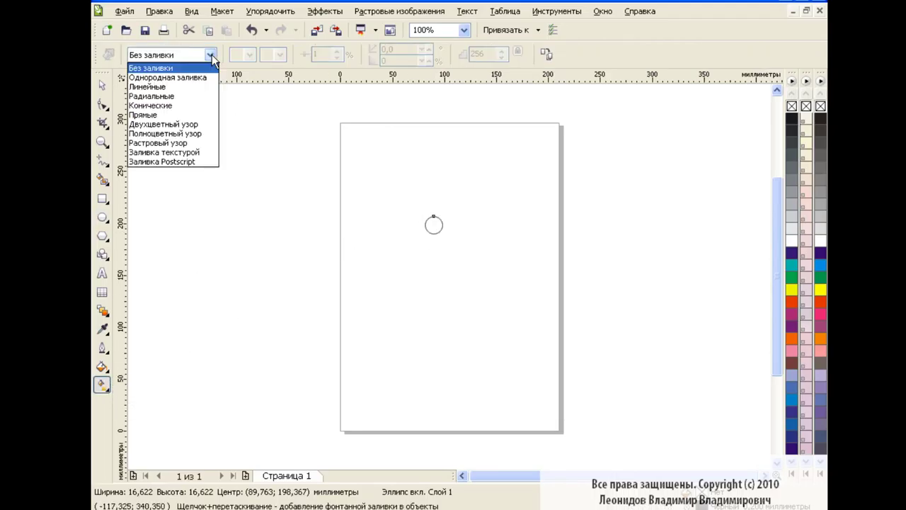
pyautogui.click(189, 97)
# - Set the radial fill colour to Розовый pink
pyautogui.click(251, 54)
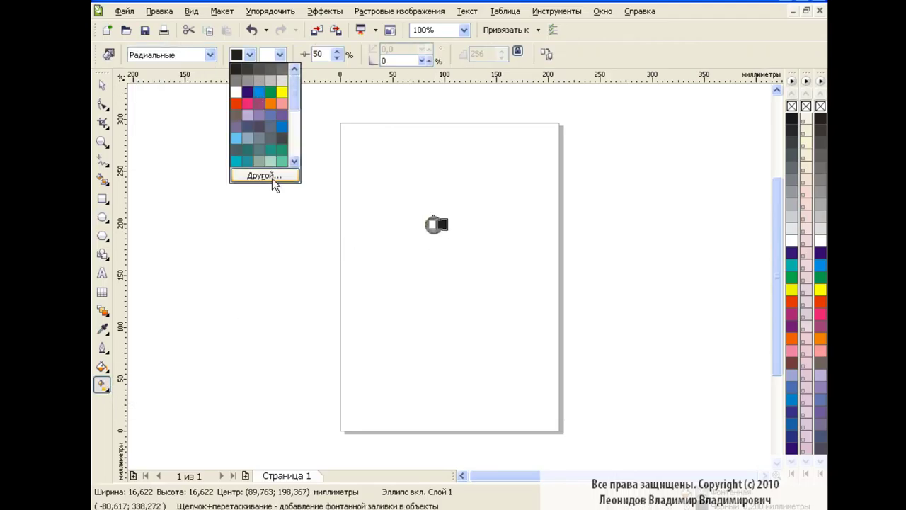
pyautogui.click(269, 179)
pyautogui.click(512, 298)
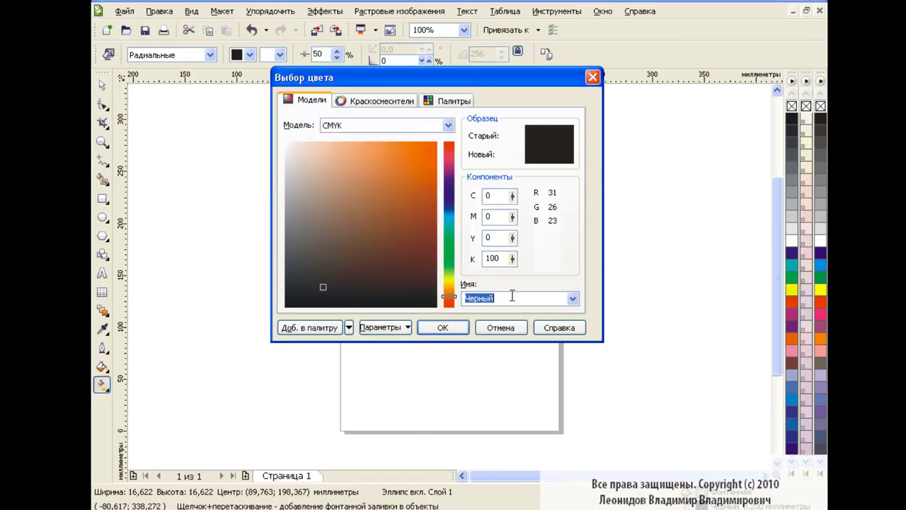
pyautogui.write('Розовый')
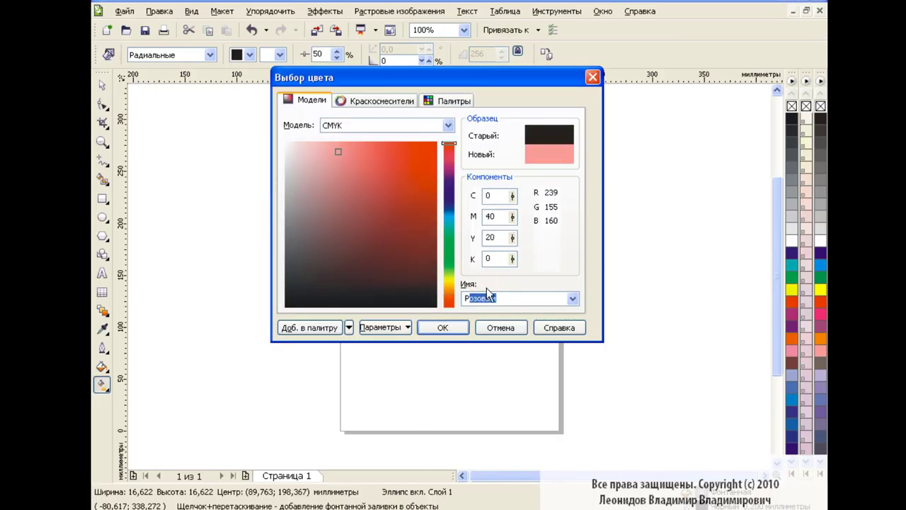
pyautogui.click(506, 298)
pyautogui.click(447, 329)
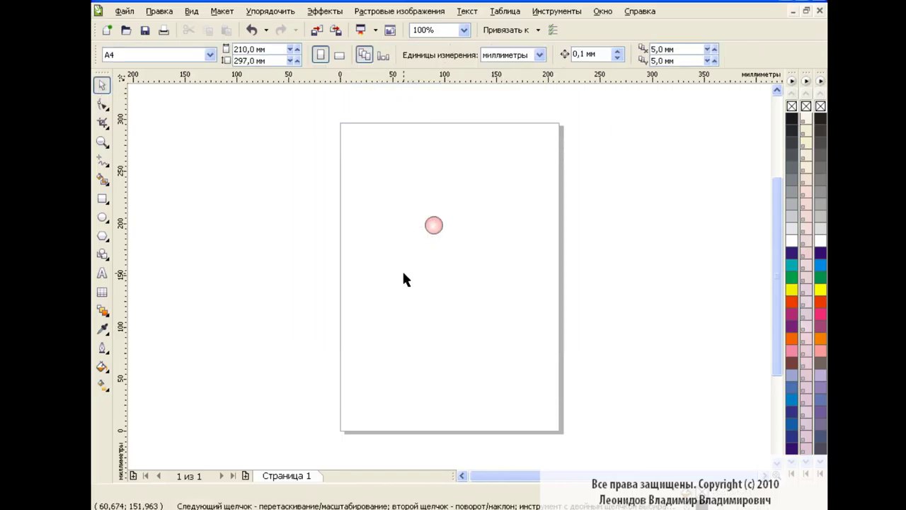
pyautogui.click(437, 224)
# - Remove the pink bead's outline and move it left off the page
pyautogui.rightClick(791, 105)
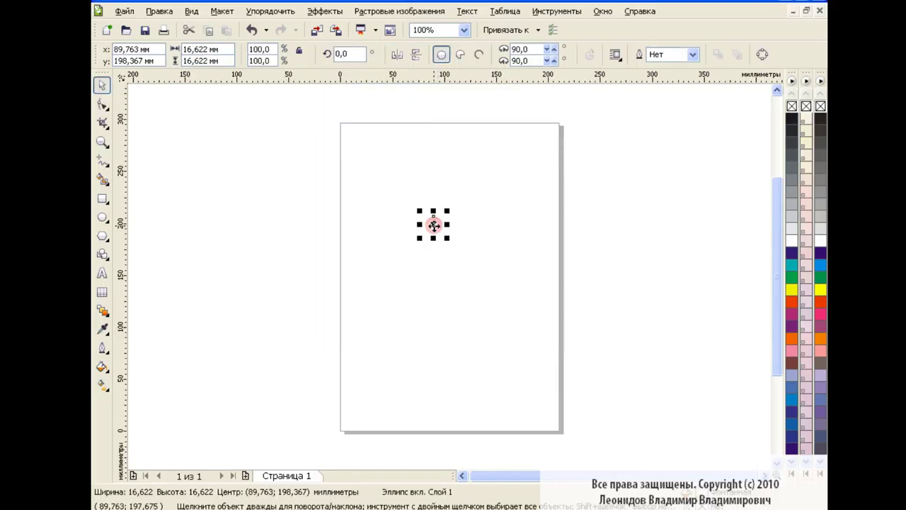
pyautogui.moveTo(434, 225); pyautogui.dragTo(279, 228)
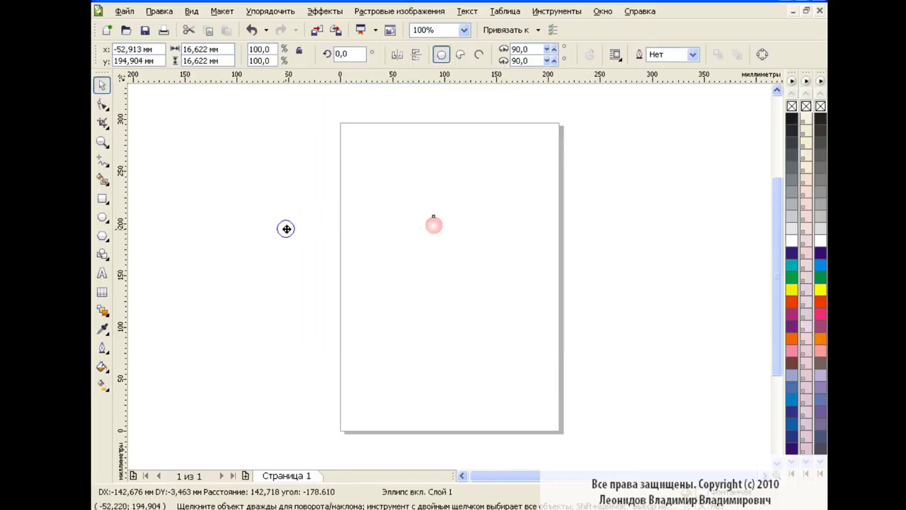
pyautogui.click(503, 258)
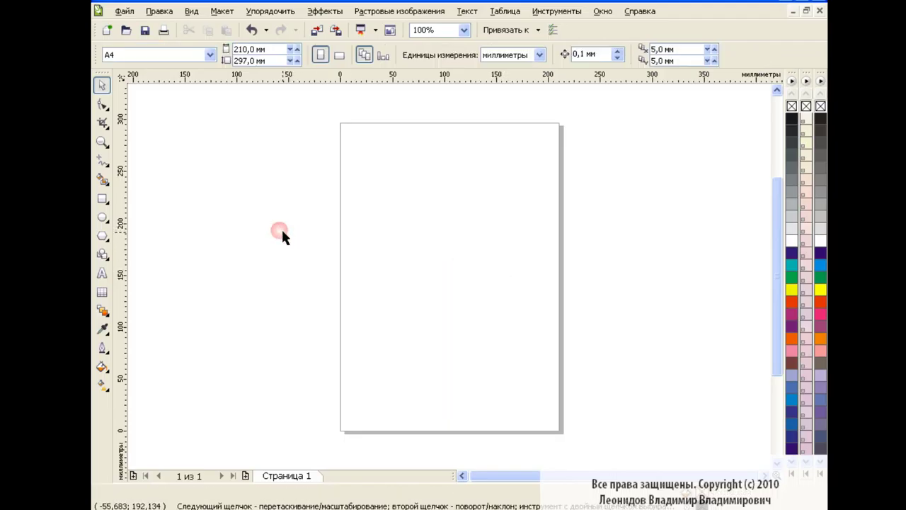
# - Draw a square mid-page, rotate it 45° and squeeze it into a narrow diamond
pyautogui.click(103, 198)
pyautogui.moveTo(416, 199); pyautogui.dragTo(502, 285)
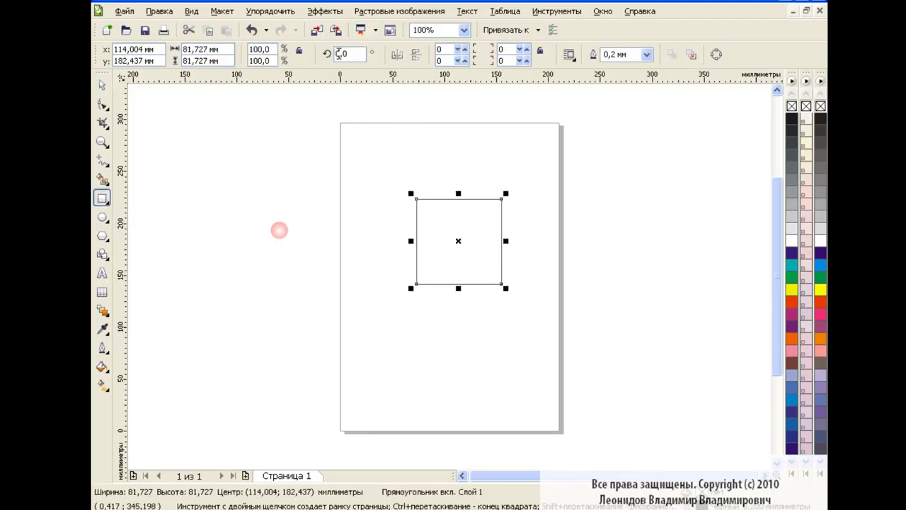
pyautogui.write('45')
pyautogui.press('Return')
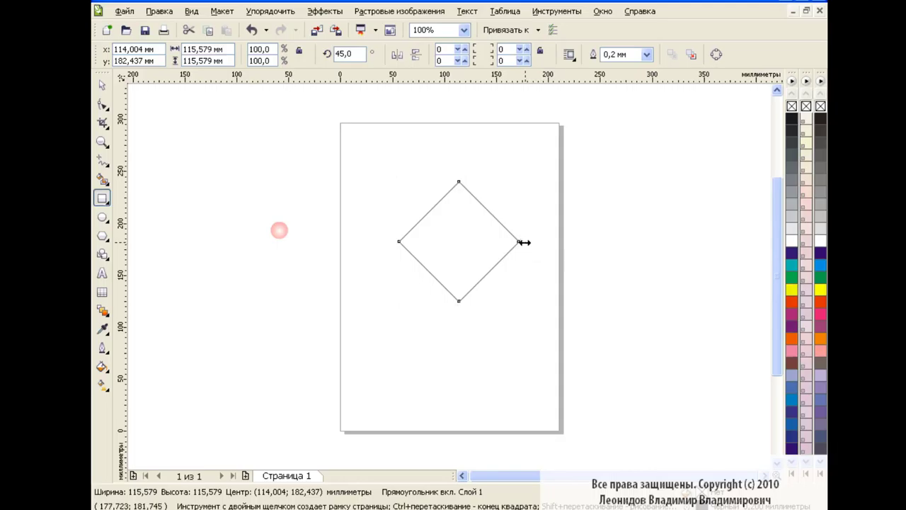
pyautogui.moveTo(519, 241); pyautogui.dragTo(492, 243)
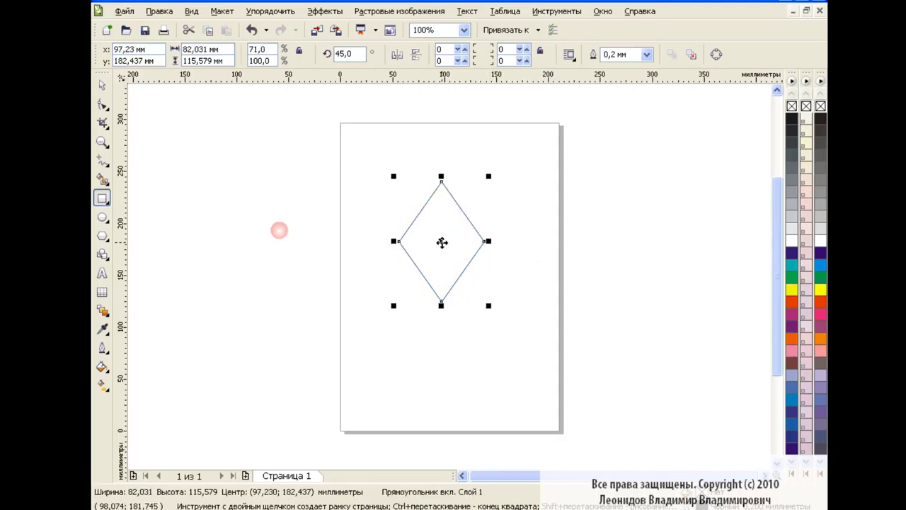
pyautogui.click(102, 85)
pyautogui.click(350, 277)
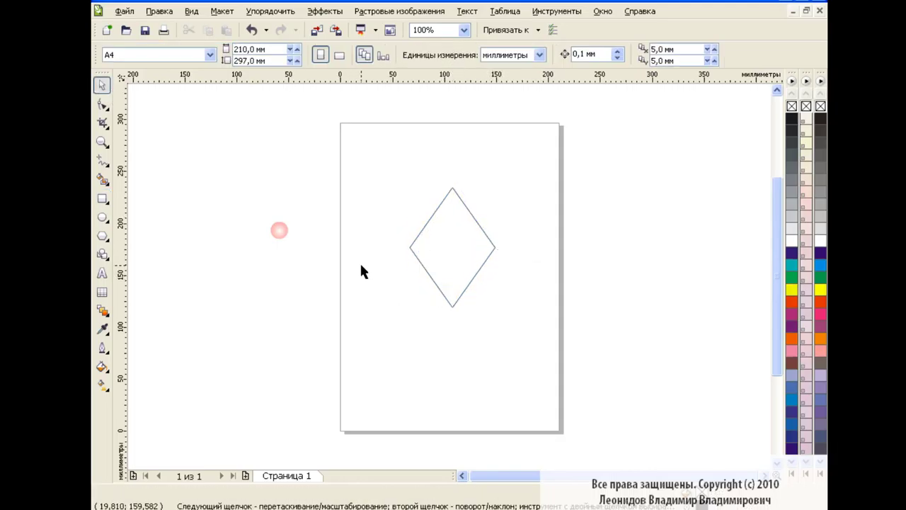
pyautogui.click(279, 230)
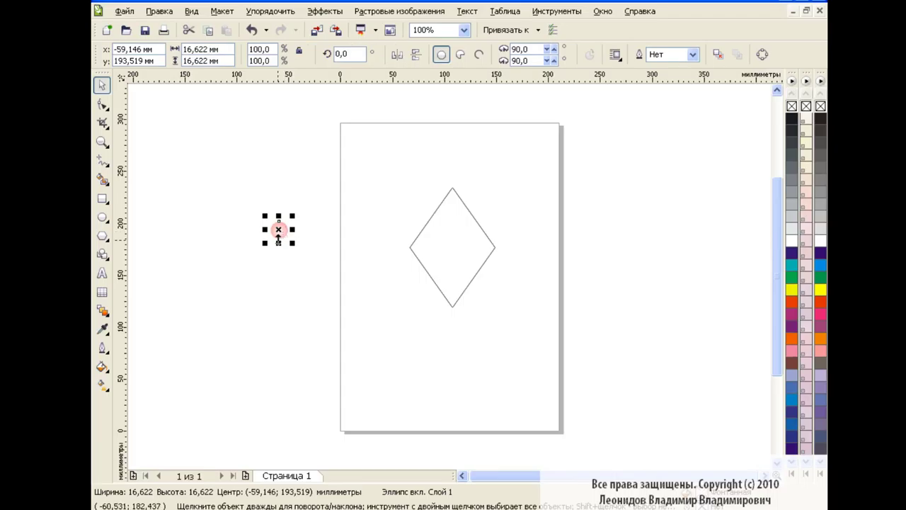
# - Paste a copy of the bead and blend the two beads with 10 steps
pyautogui.click(225, 31)
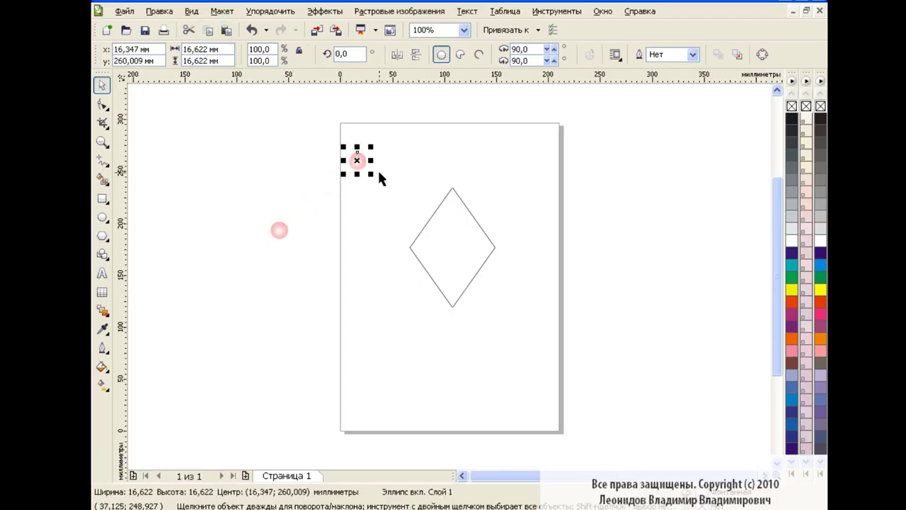
pyautogui.click(102, 310)
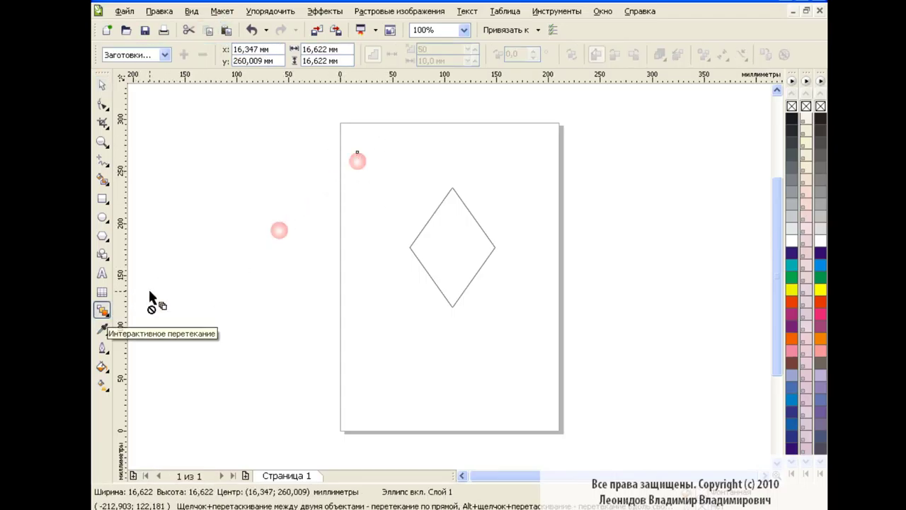
pyautogui.moveTo(279, 231); pyautogui.dragTo(357, 160)
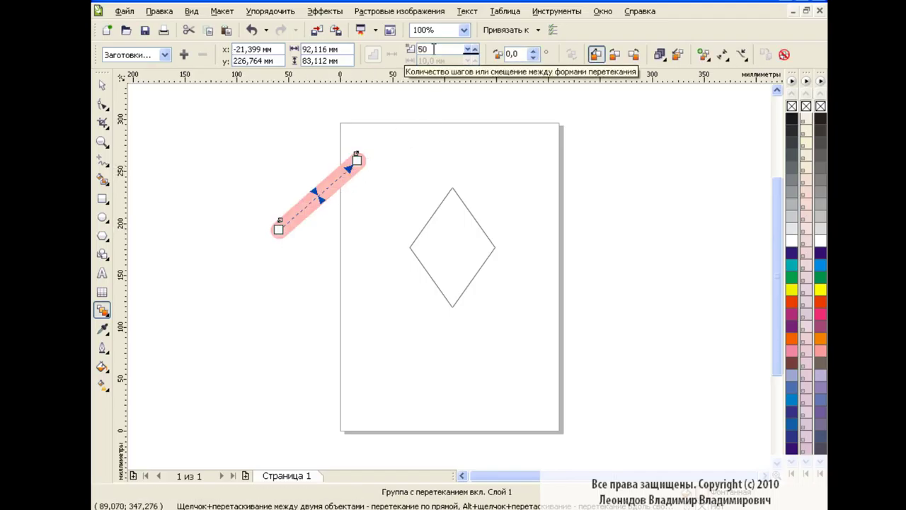
pyautogui.doubleClick(425, 49)
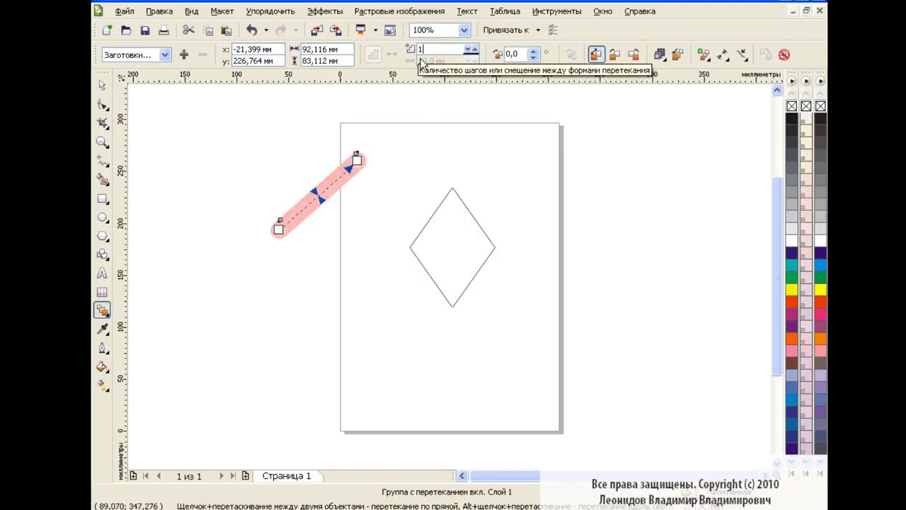
pyautogui.write('10')
pyautogui.press('Return')
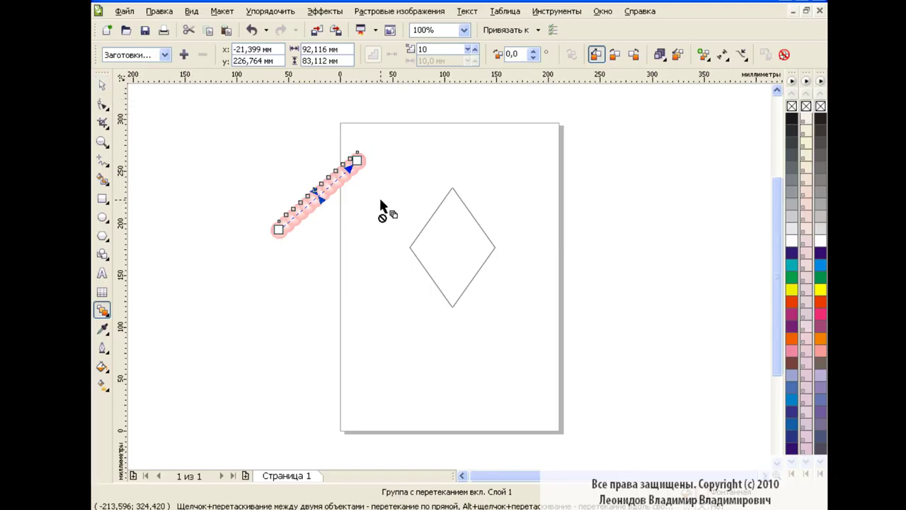
# - Enlarge the diamond outline and shift it slightly left
pyautogui.press('space')
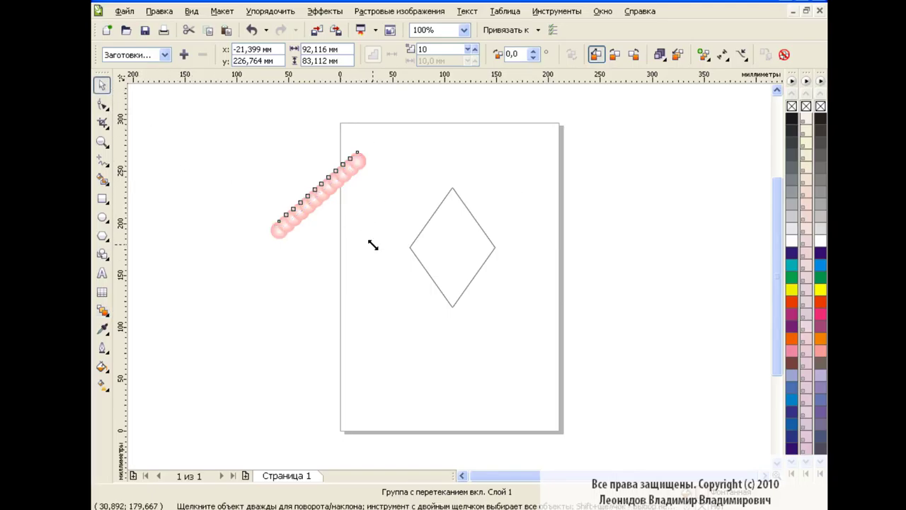
pyautogui.click(469, 243)
pyautogui.moveTo(498, 313); pyautogui.dragTo(556, 386)
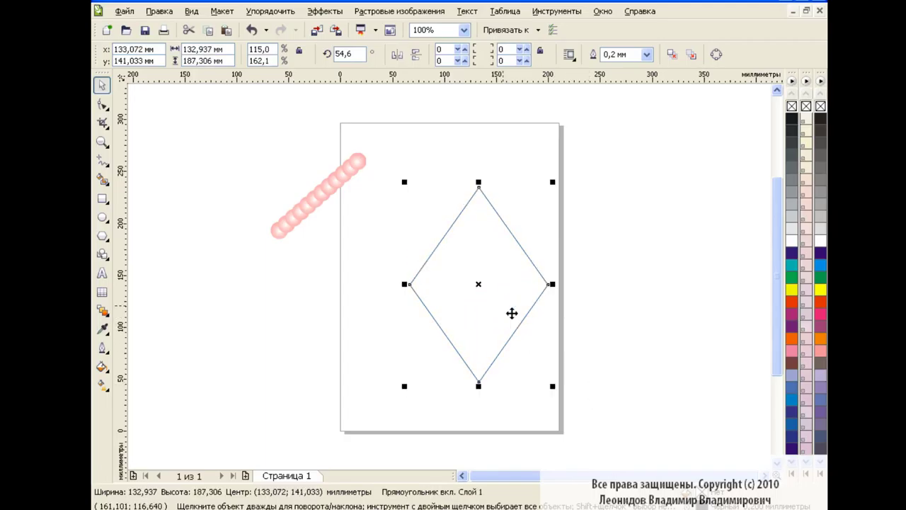
pyautogui.moveTo(481, 286); pyautogui.dragTo(454, 286)
pyautogui.click(334, 183)
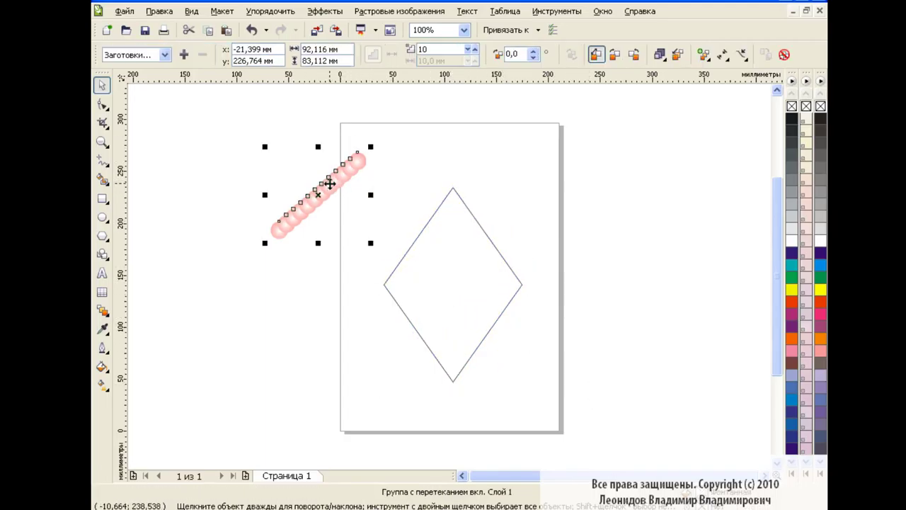
# - Attach the bead blend to the diamond outline as a new path and stretch it around it
pyautogui.click(722, 55)
pyautogui.click(741, 55)
pyautogui.click(718, 71)
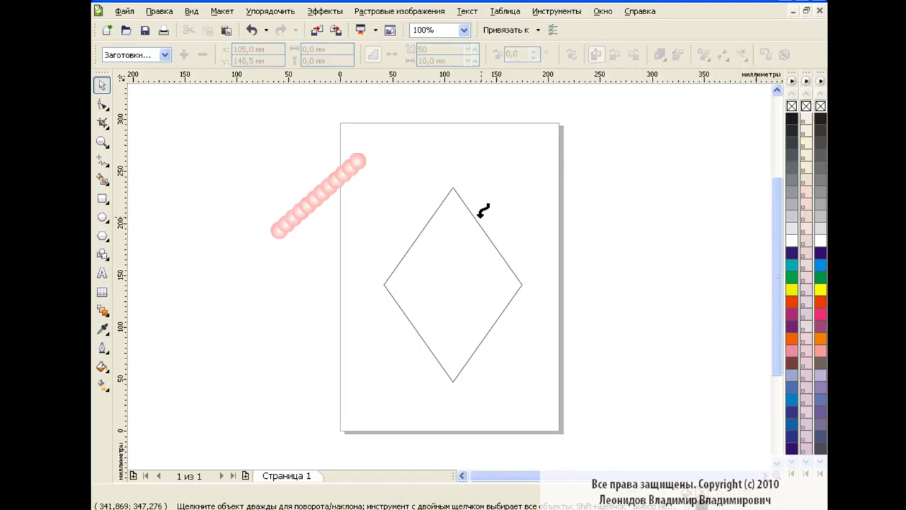
pyautogui.click(473, 216)
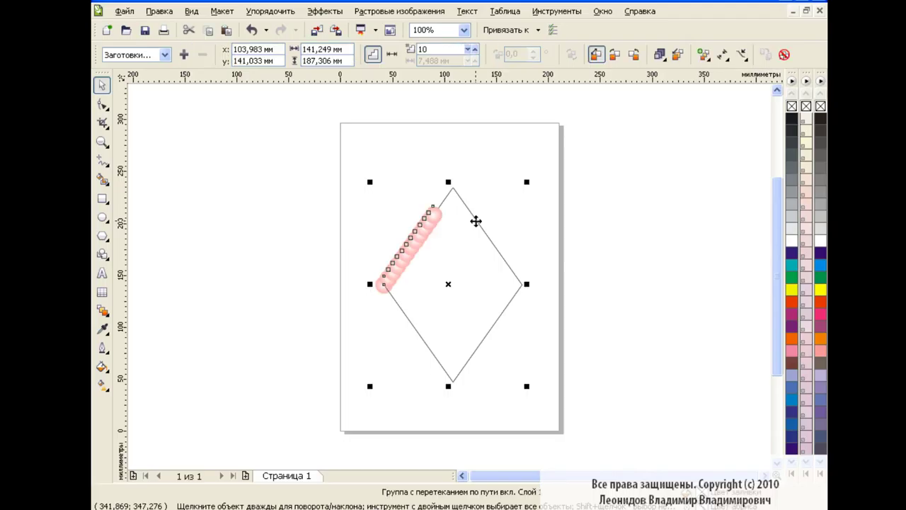
pyautogui.click(103, 310)
pyautogui.moveTo(423, 221); pyautogui.dragTo(385, 291)
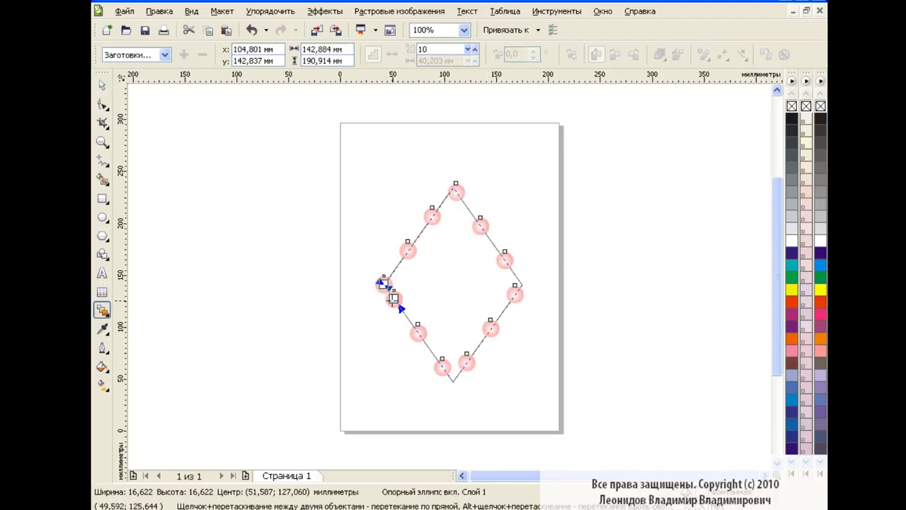
# - Set the bead blend to 22 steps
pyautogui.write('20')
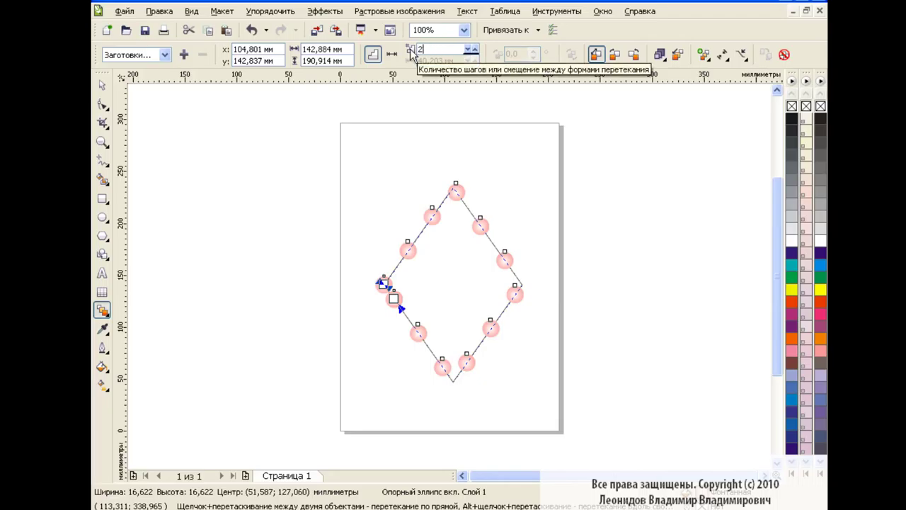
pyautogui.press('Return')
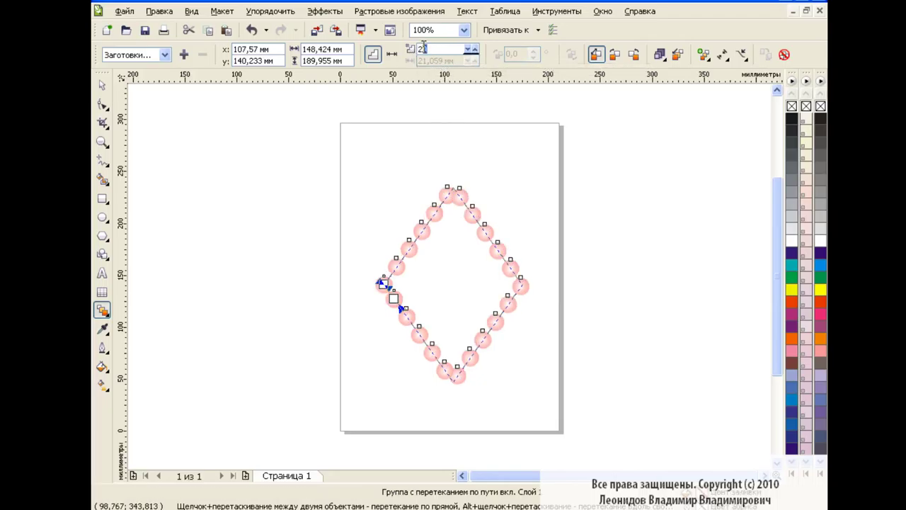
pyautogui.click(471, 51)
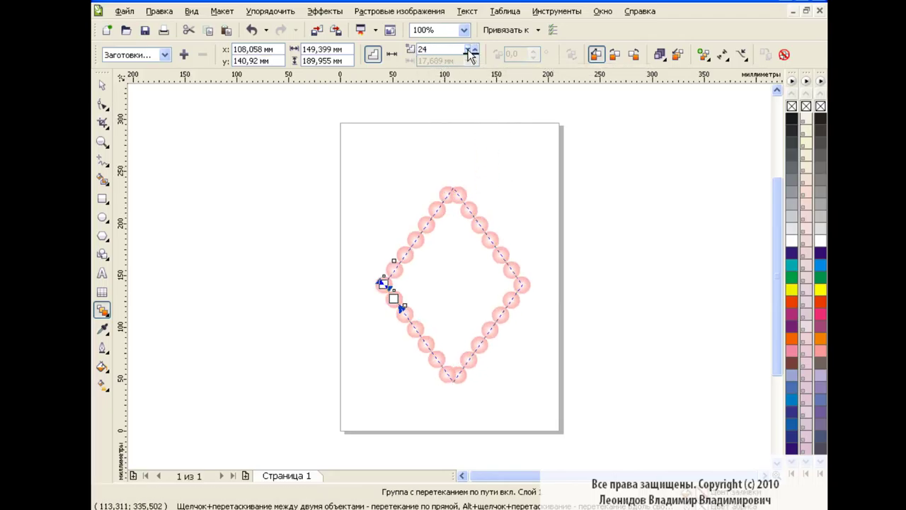
pyautogui.click(470, 57)
pyautogui.click(470, 57)
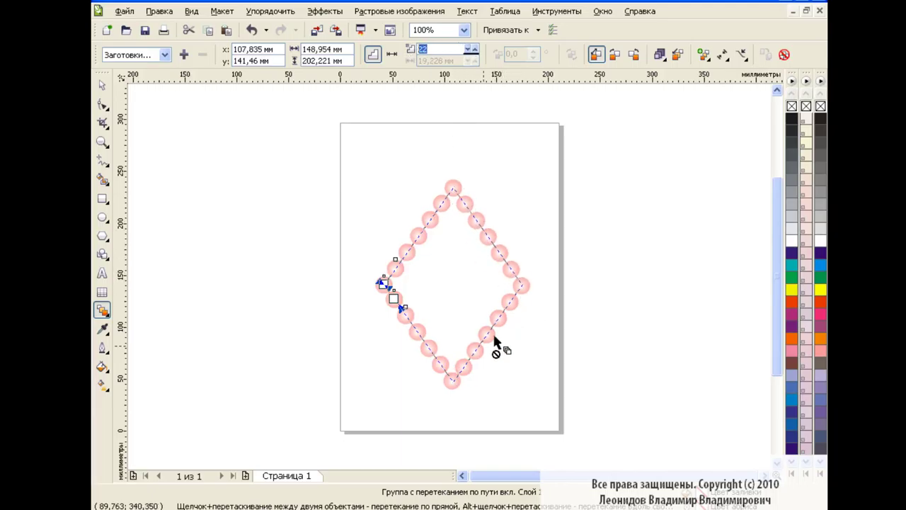
pyautogui.press('space')
# - Break the bead blend apart and ungroup all beads into separate objects
pyautogui.click(293, 234)
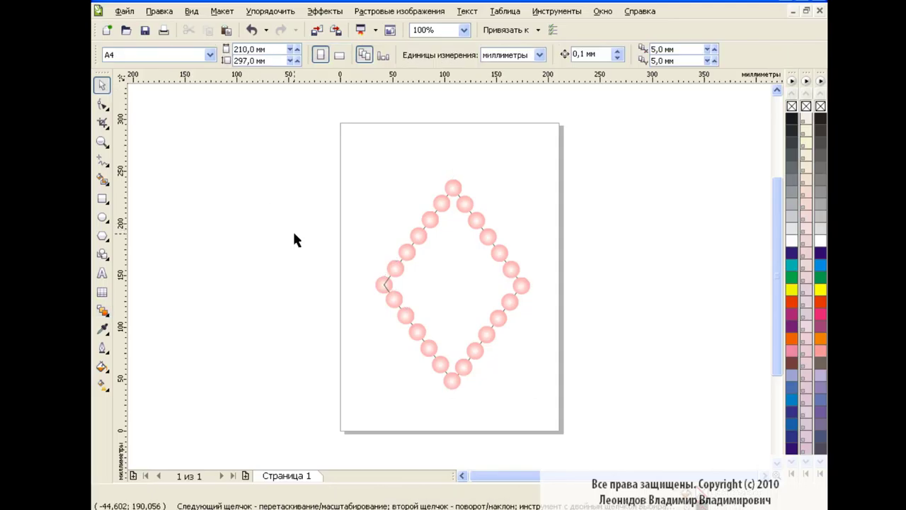
pyautogui.moveTo(354, 181); pyautogui.dragTo(553, 422)
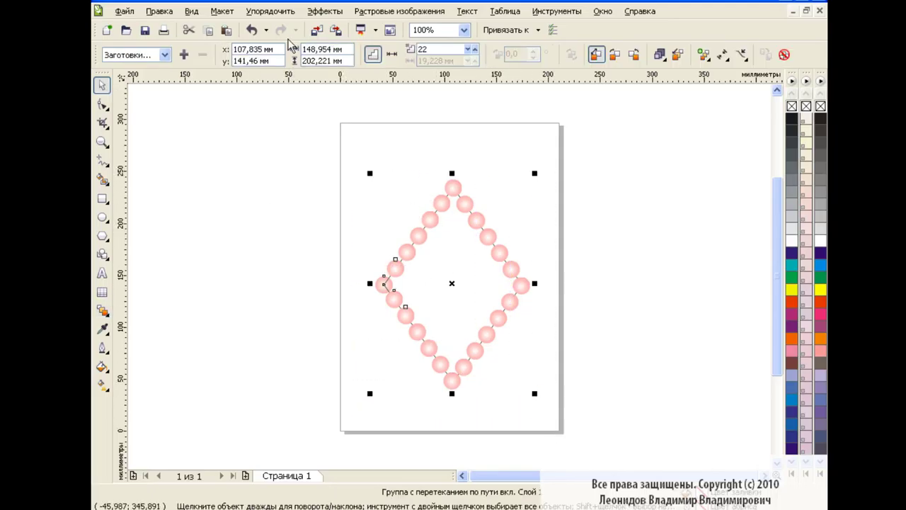
pyautogui.click(287, 16)
pyautogui.click(317, 170)
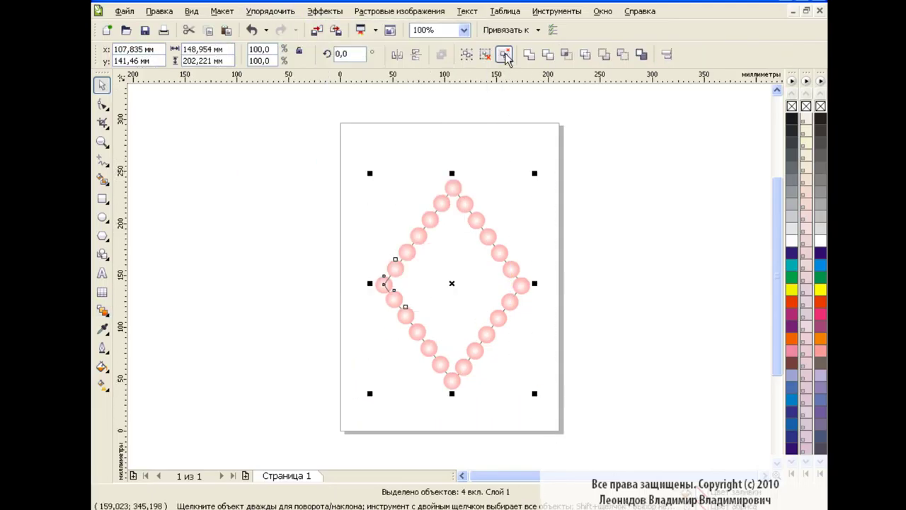
pyautogui.click(505, 57)
pyautogui.click(617, 277)
pyautogui.click(457, 193)
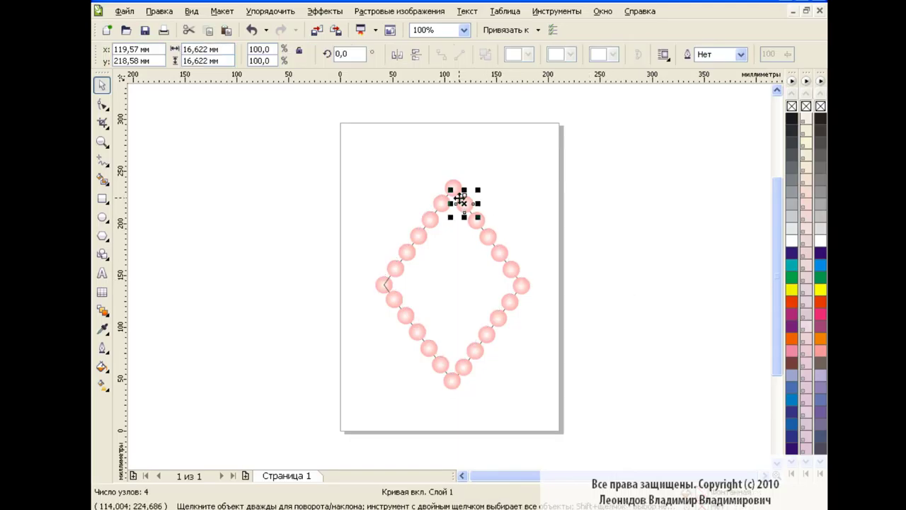
pyautogui.press('Escape')
# - Open the Object Manager and delete the diamond guide path
pyautogui.click(556, 11)
pyautogui.click(587, 93)
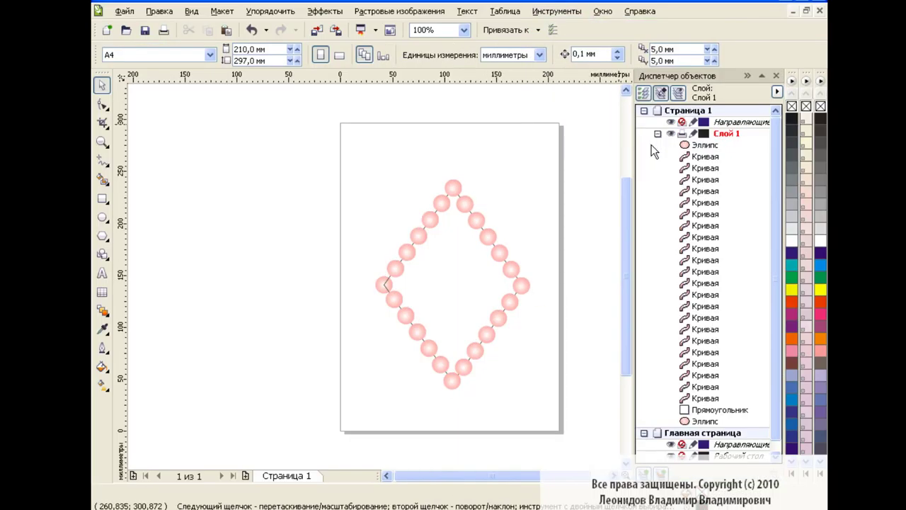
pyautogui.hotkey('ctrl', 'a')
pyautogui.click(589, 298)
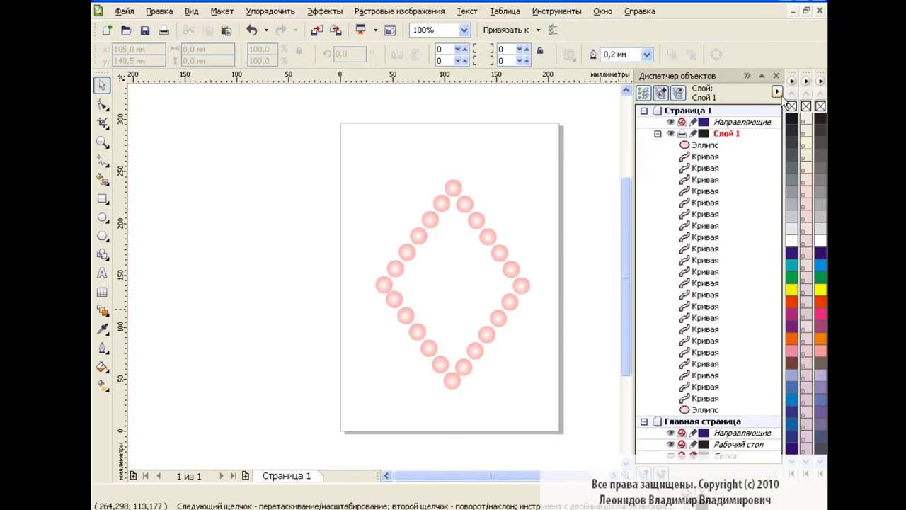
# - Group the 24 beads and make a copy scaled down to 23.6%
pyautogui.moveTo(333, 148); pyautogui.dragTo(602, 446)
pyautogui.click(469, 57)
pyautogui.click(632, 275)
pyautogui.click(506, 254)
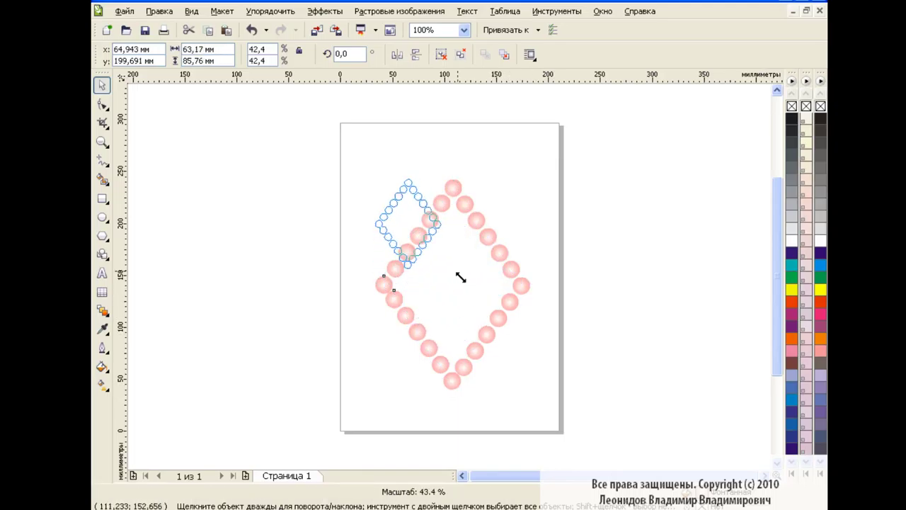
pyautogui.moveTo(535, 395)
pyautogui.mouseDown()
pyautogui.moveTo(409, 226)
pyautogui.moveTo(454, 283)
pyautogui.mouseUp()
# - Align both bead diamonds to centre horizontally and vertically
pyautogui.moveTo(327, 150); pyautogui.dragTo(570, 419)
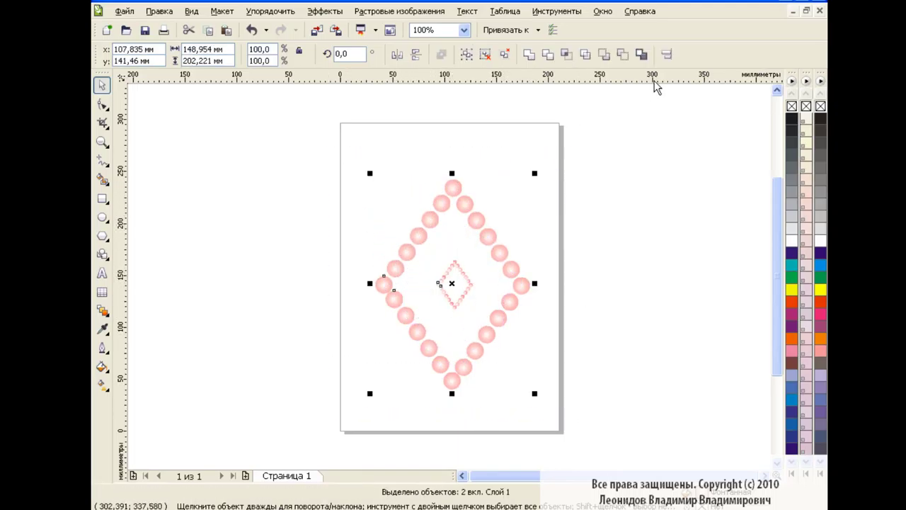
pyautogui.hotkey('ctrl', 'shift', 'a')
pyautogui.click(469, 234)
pyautogui.click(350, 277)
pyautogui.click(562, 333)
pyautogui.click(466, 228)
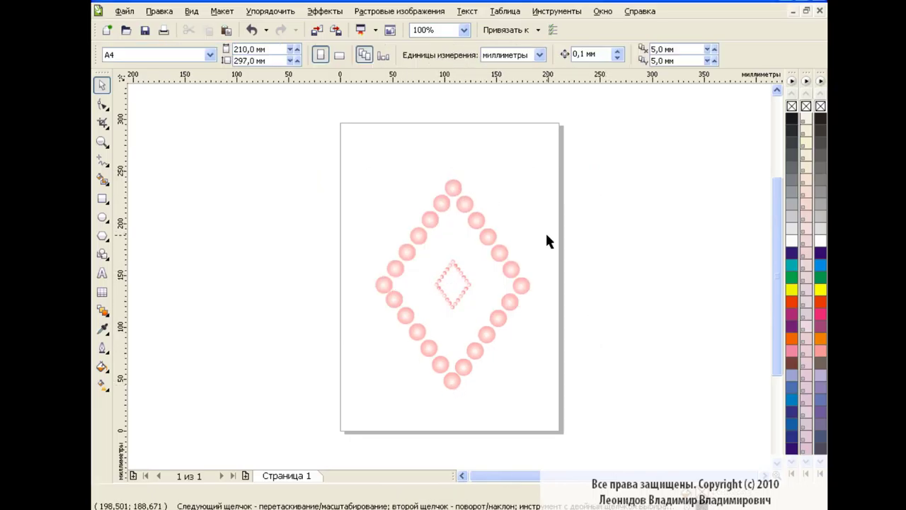
# - Blend the outer bead diamond into the inner one with 4 steps
pyautogui.click(102, 310)
pyautogui.moveTo(383, 284); pyautogui.dragTo(451, 282)
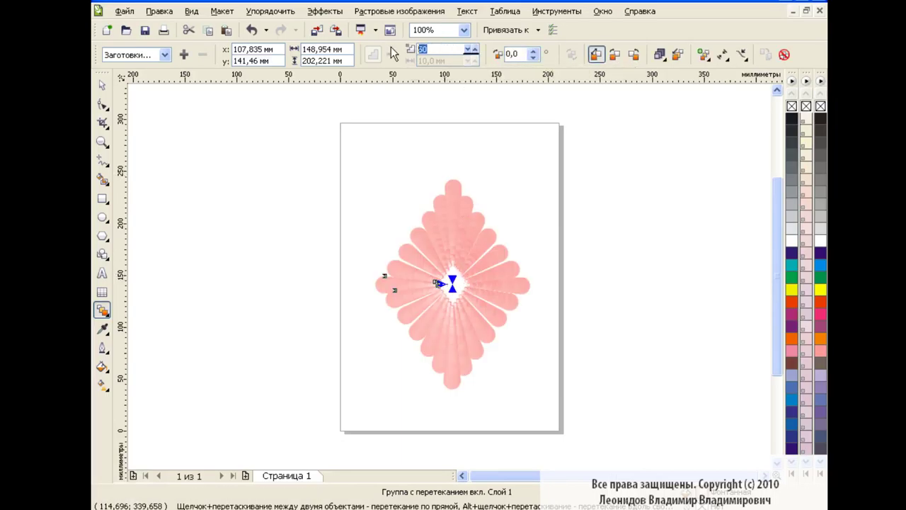
pyautogui.write('2')
pyautogui.press('Return')
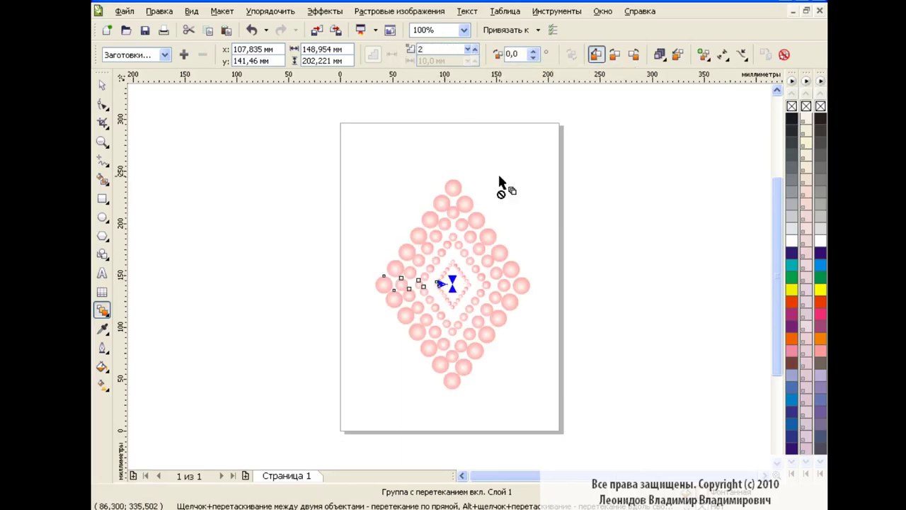
pyautogui.write('3')
pyautogui.press('Return')
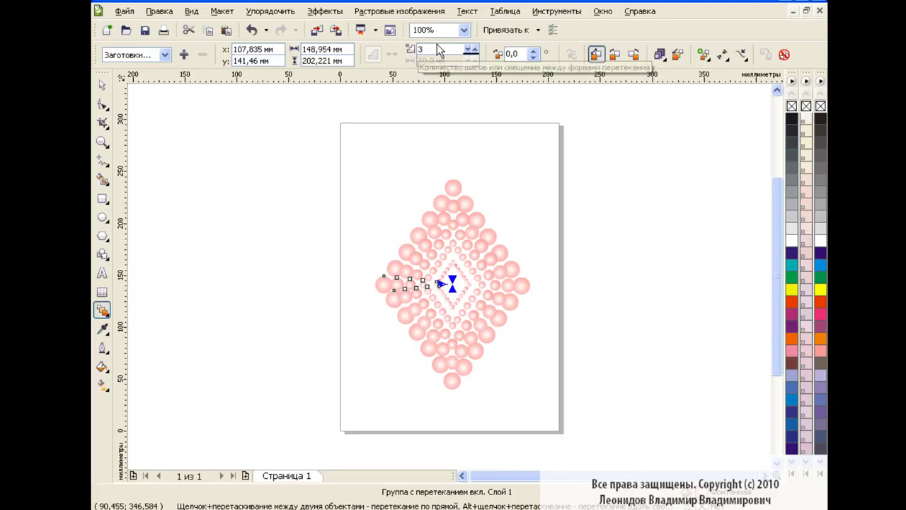
pyautogui.write('4')
pyautogui.press('Return')
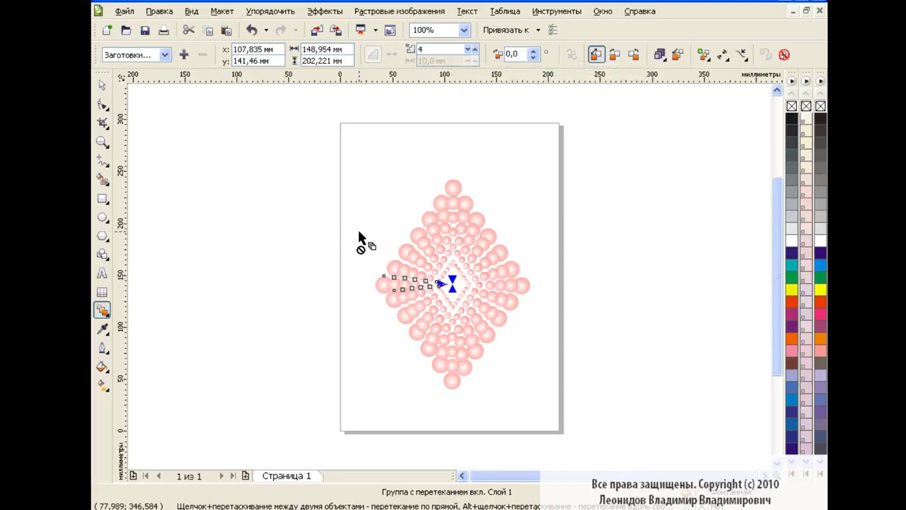
pyautogui.press('space')
pyautogui.press('Escape')
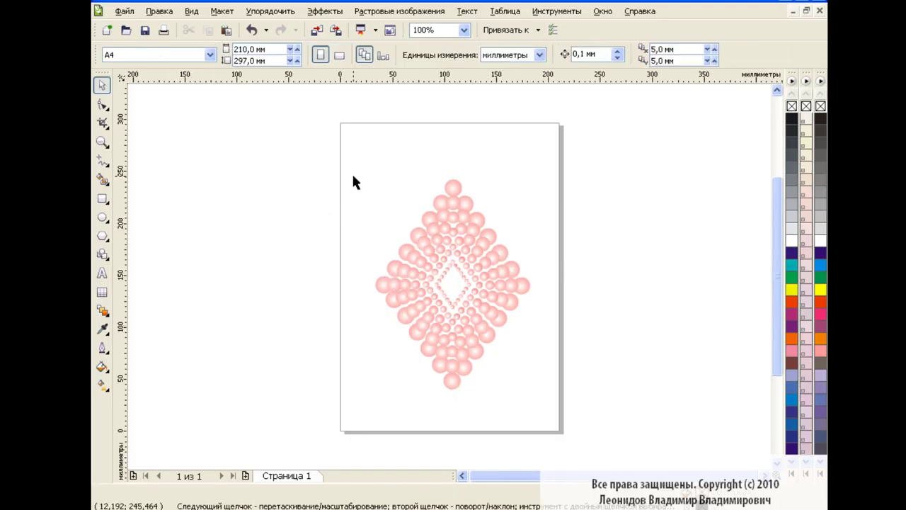
pyautogui.click(456, 188)
# - Break the pendant blend apart and ungroup all the pearls
pyautogui.click(606, 206)
pyautogui.click(457, 183)
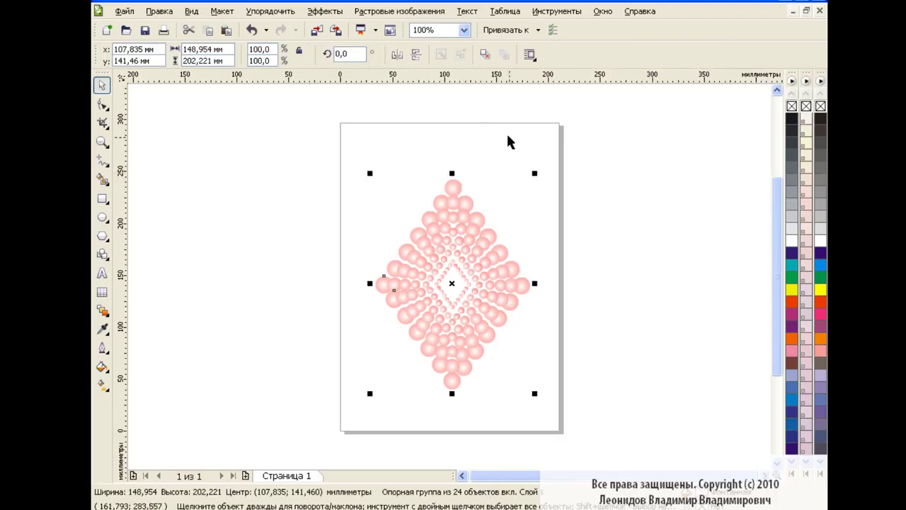
pyautogui.click(269, 10)
pyautogui.click(485, 239)
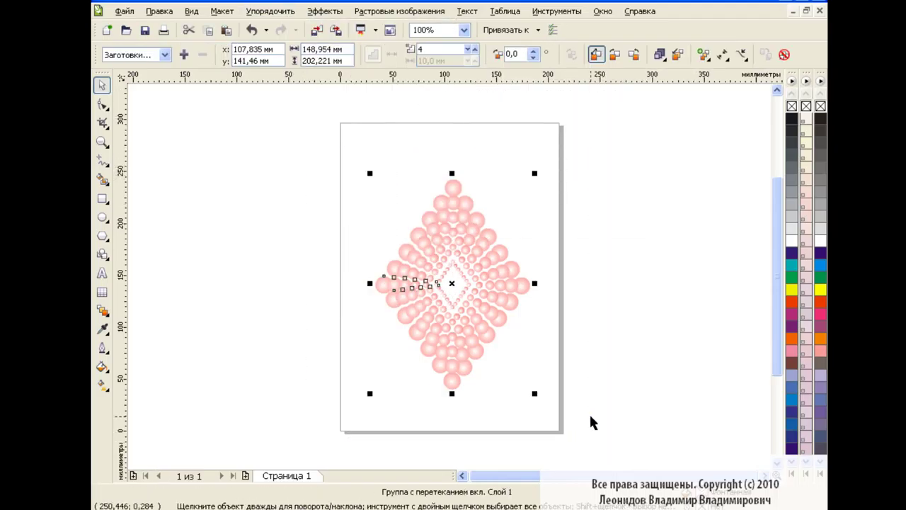
pyautogui.click(270, 11)
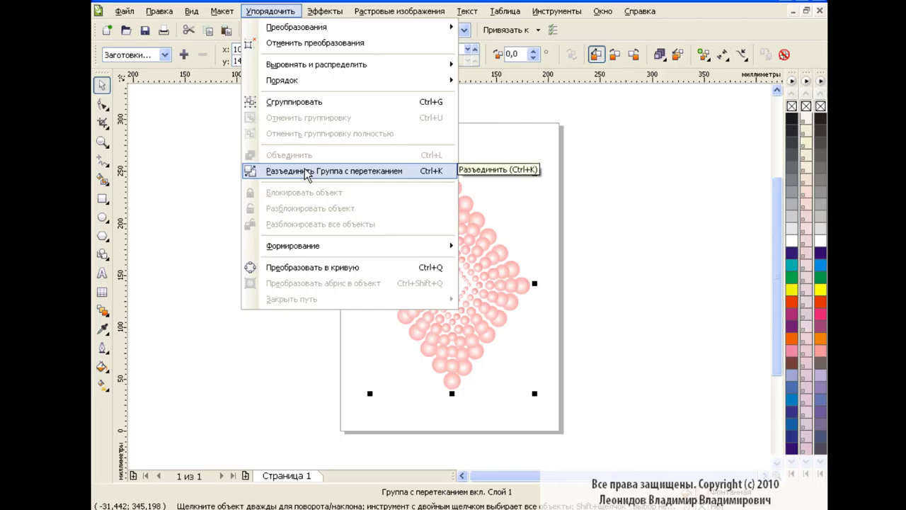
pyautogui.click(306, 171)
pyautogui.click(450, 184)
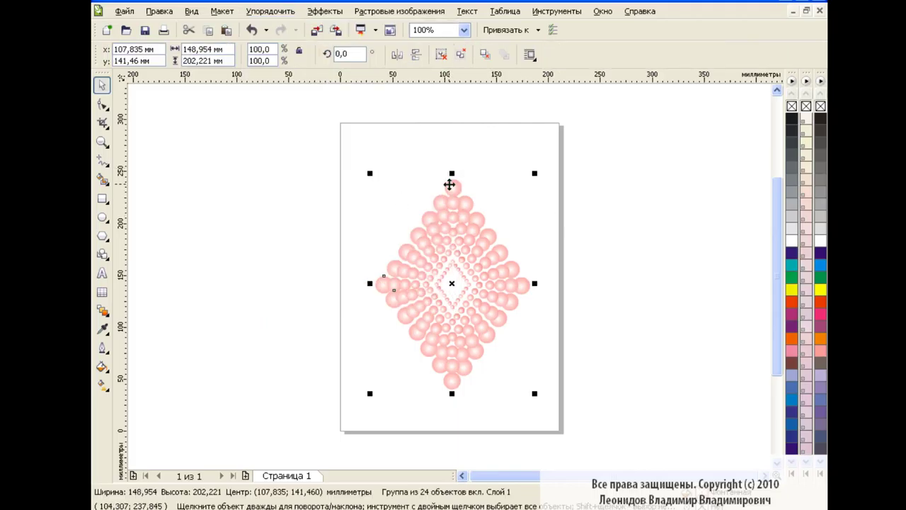
pyautogui.click(460, 55)
# - Move the top pearl off-page left and group the remaining 26 pearls
pyautogui.click(449, 186)
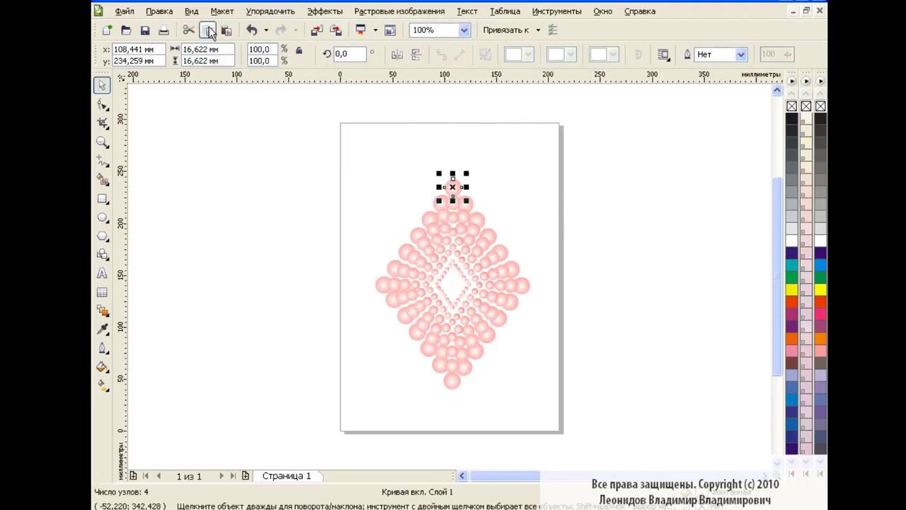
pyautogui.moveTo(453, 185); pyautogui.dragTo(212, 133)
pyautogui.moveTo(333, 149); pyautogui.dragTo(556, 422)
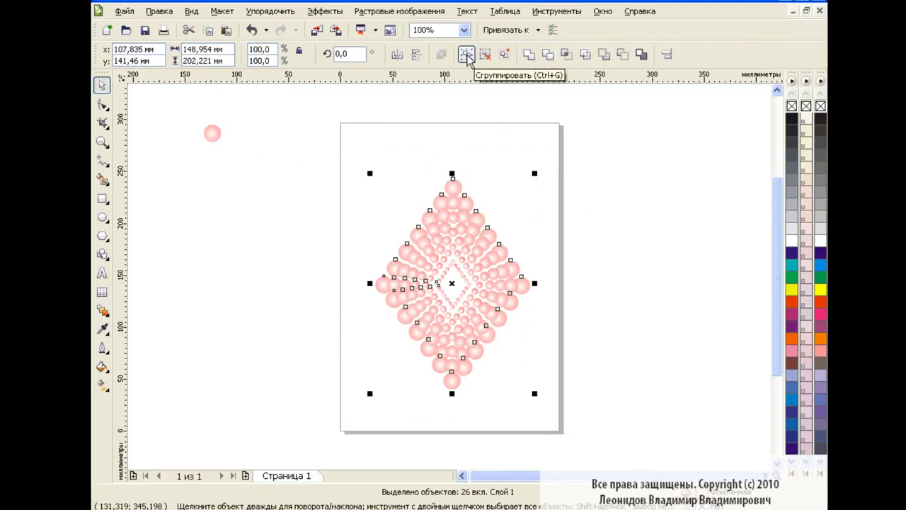
pyautogui.click(466, 55)
pyautogui.click(585, 269)
pyautogui.moveTo(218, 138); pyautogui.dragTo(245, 236)
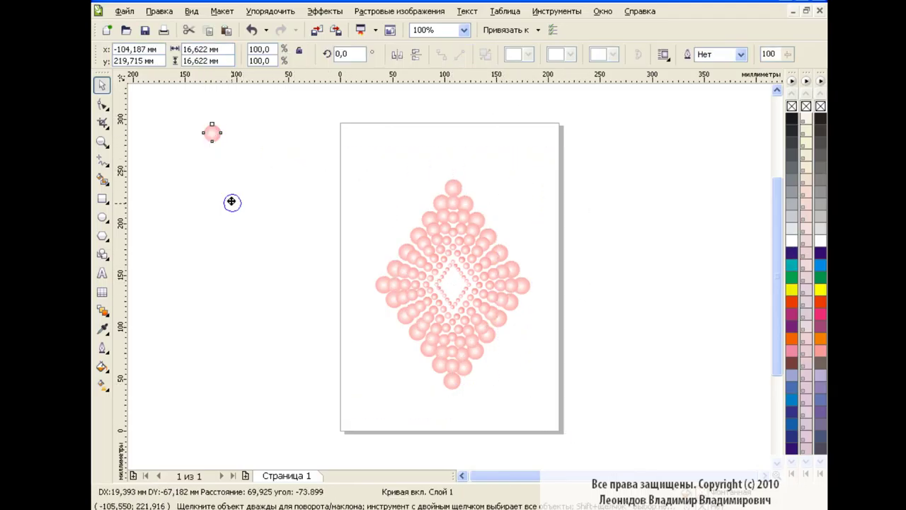
pyautogui.click(303, 241)
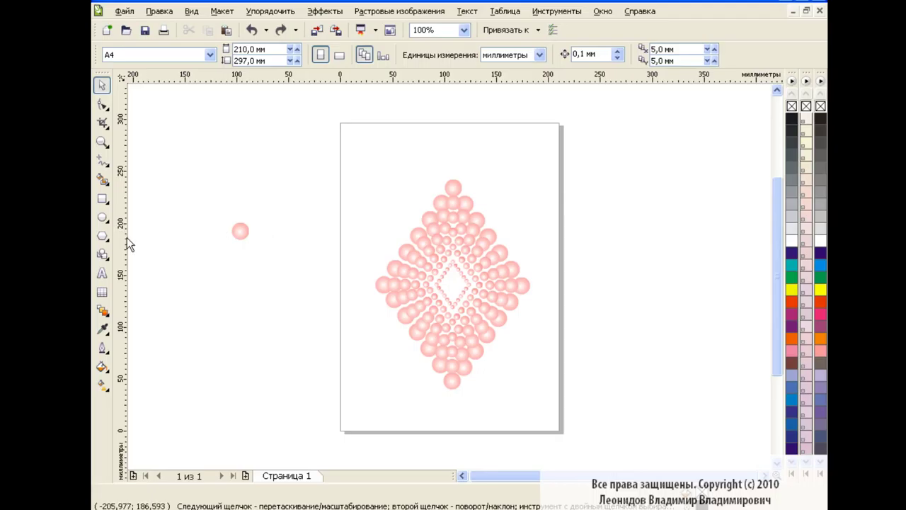
# - Draw a rotated square as a small diamond in the pendant's centre
pyautogui.click(103, 199)
pyautogui.moveTo(373, 150)
pyautogui.mouseDown()
pyautogui.moveTo(405, 181)
pyautogui.moveTo(394, 165)
pyautogui.moveTo(453, 283)
pyautogui.moveTo(452, 310)
pyautogui.mouseUp()
pyautogui.press('Return')
pyautogui.moveTo(433, 258); pyautogui.dragTo(436, 261)
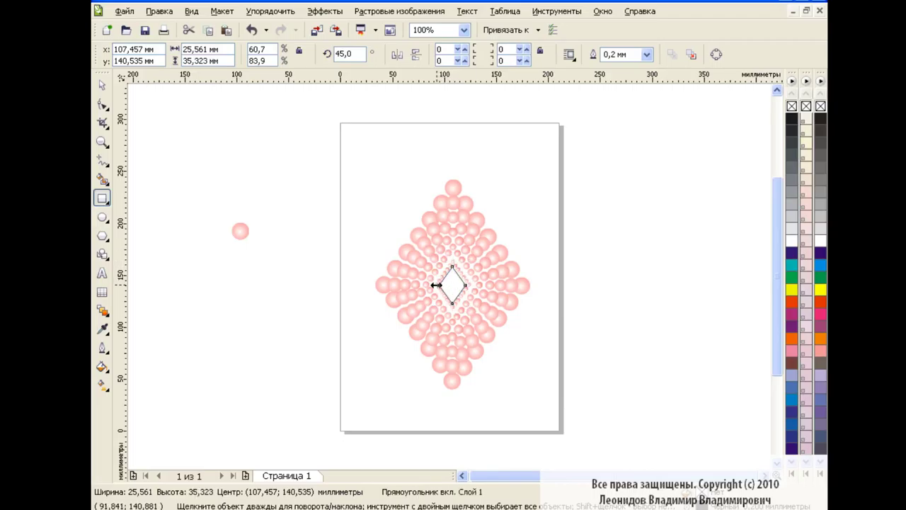
pyautogui.moveTo(473, 284); pyautogui.dragTo(469, 284)
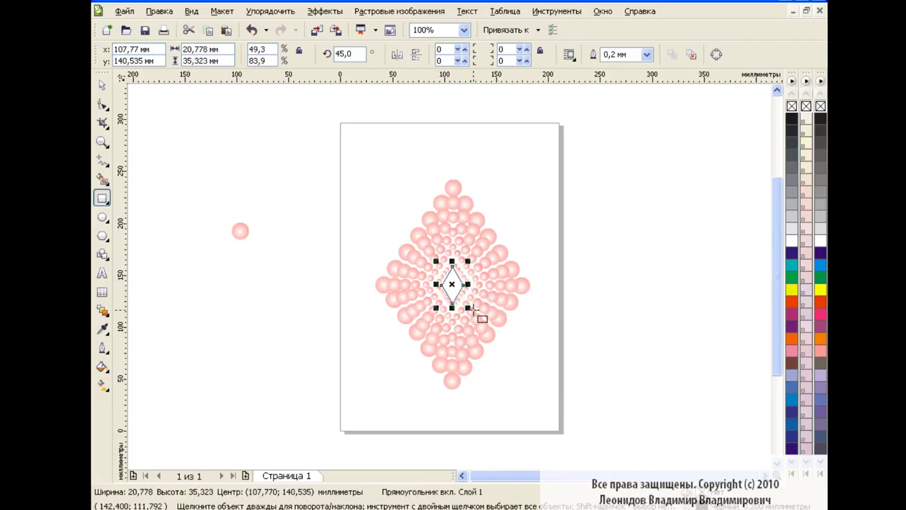
# - Widen the centre diamond to about 25.6 mm
pyautogui.press('space')
pyautogui.click(341, 194)
pyautogui.click(451, 284)
pyautogui.moveTo(468, 283); pyautogui.dragTo(433, 284)
pyautogui.click(603, 274)
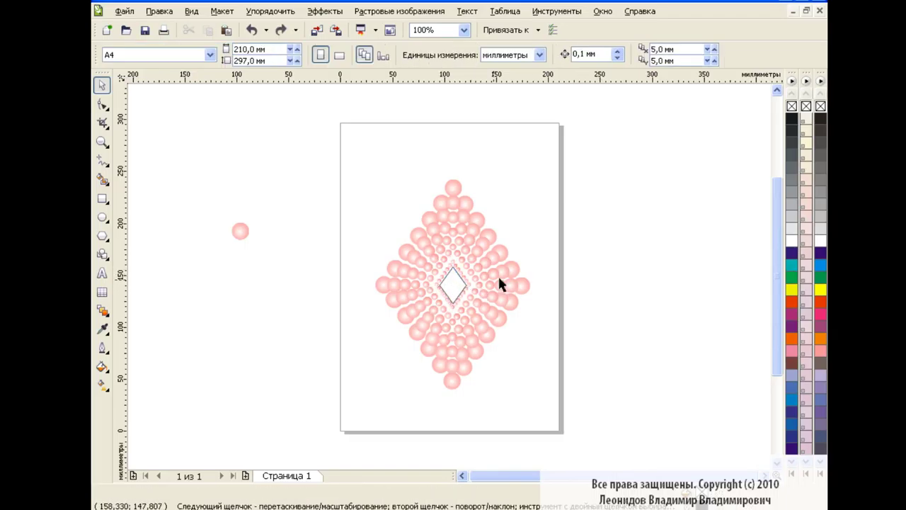
pyautogui.click(452, 286)
# - Give the centre diamond a Square fountain fill with a Custom colour blend
pyautogui.click(102, 367)
pyautogui.click(176, 390)
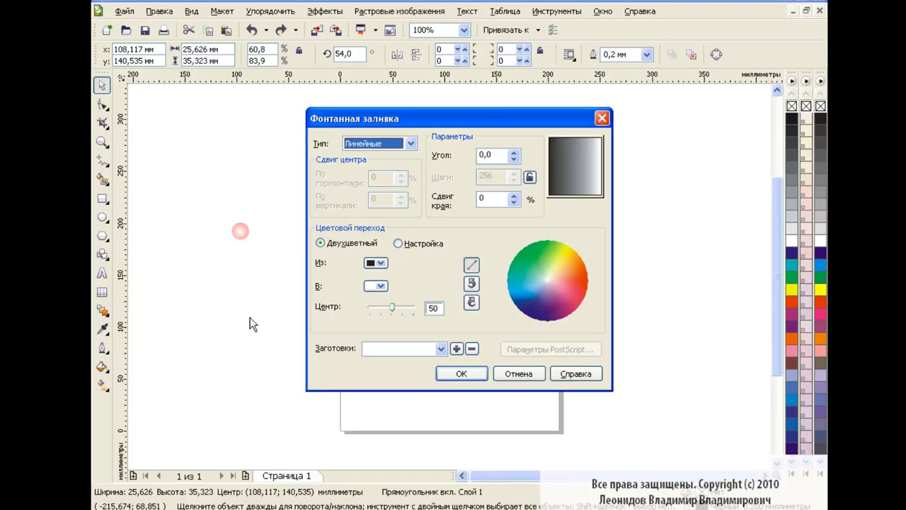
pyautogui.click(409, 143)
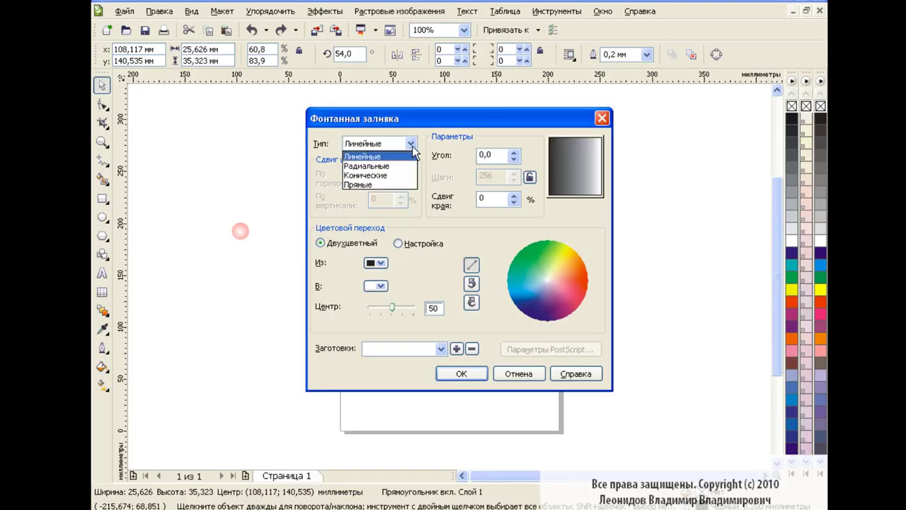
pyautogui.click(367, 188)
pyautogui.click(440, 243)
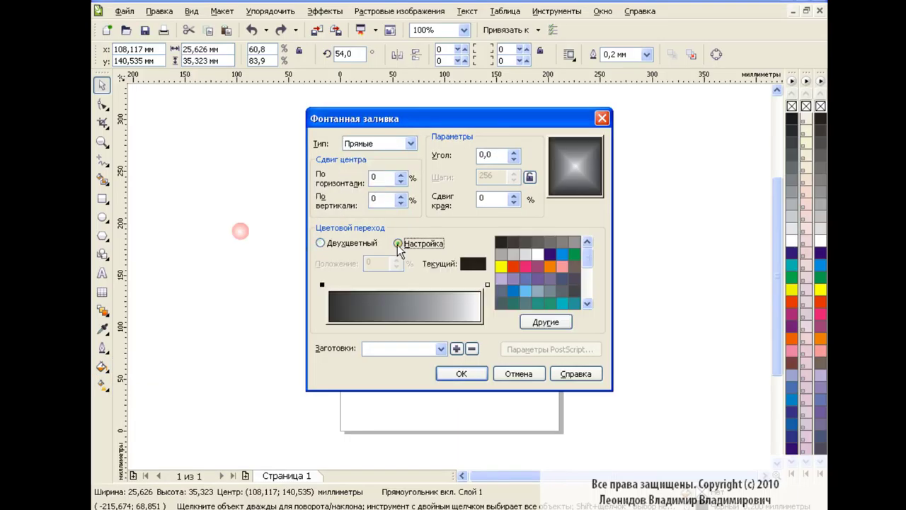
# - Set the fountain fill's start colour to deep red and apply it
pyautogui.click(323, 286)
pyautogui.click(546, 321)
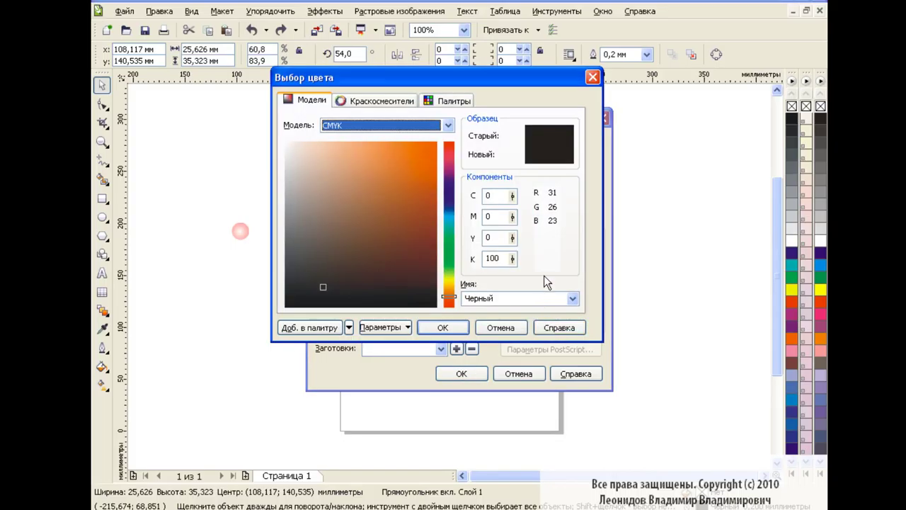
pyautogui.moveTo(447, 164); pyautogui.dragTo(448, 303)
pyautogui.click(412, 197)
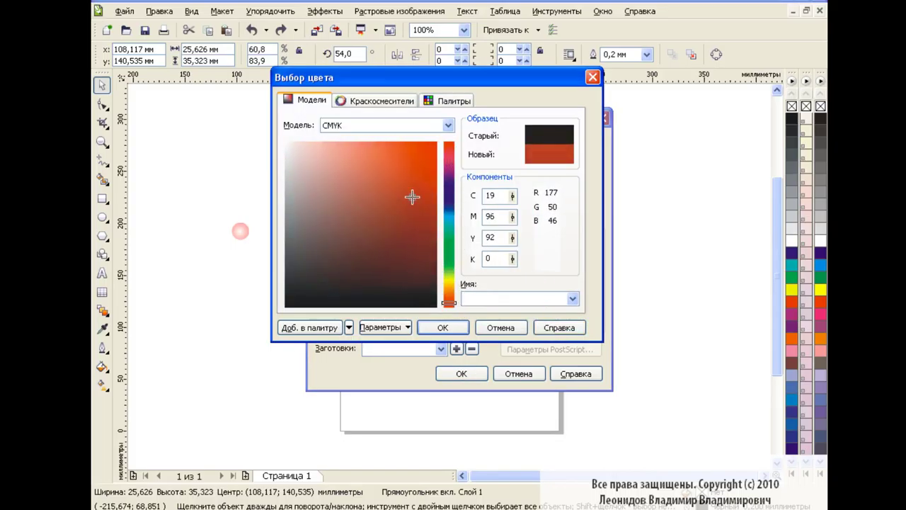
pyautogui.click(455, 325)
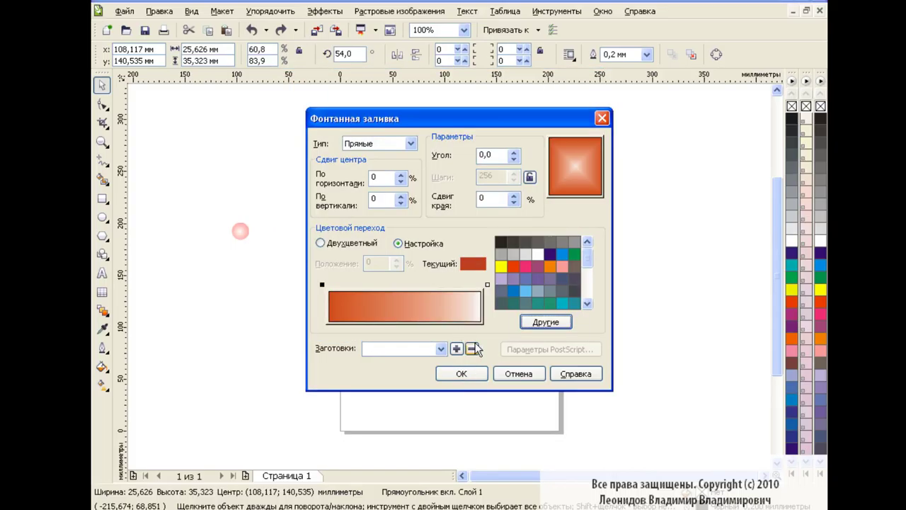
pyautogui.click(474, 376)
pyautogui.click(581, 287)
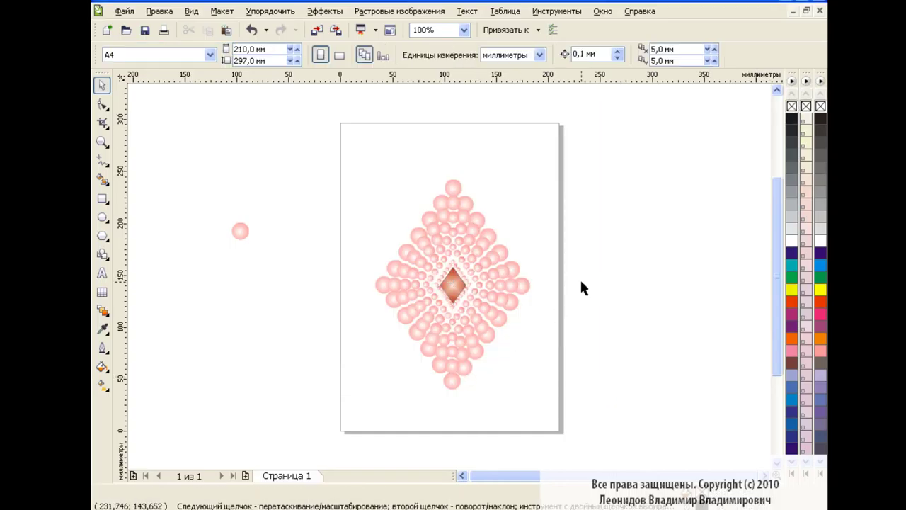
pyautogui.click(464, 287)
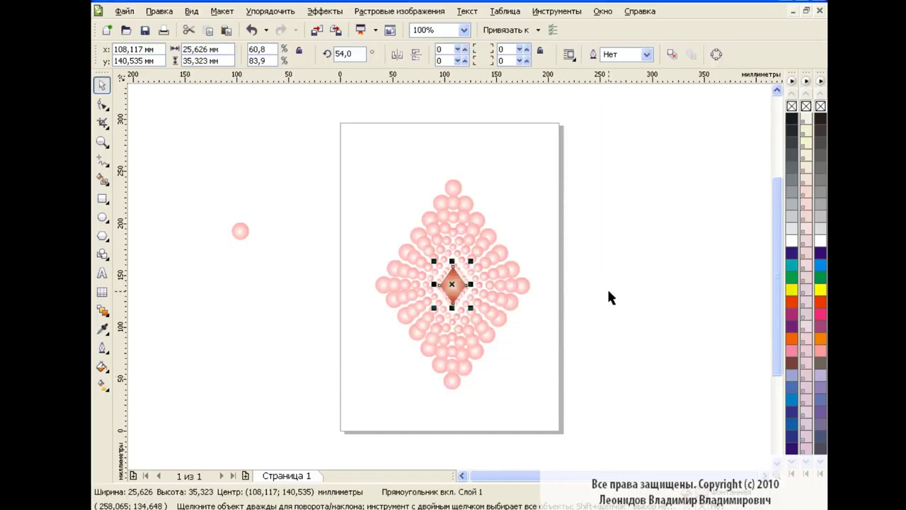
# - Scale the pearl pendant and red centre group to 51% (75.924 × 103.075 mm) and lower it slightly
pyautogui.click(608, 290)
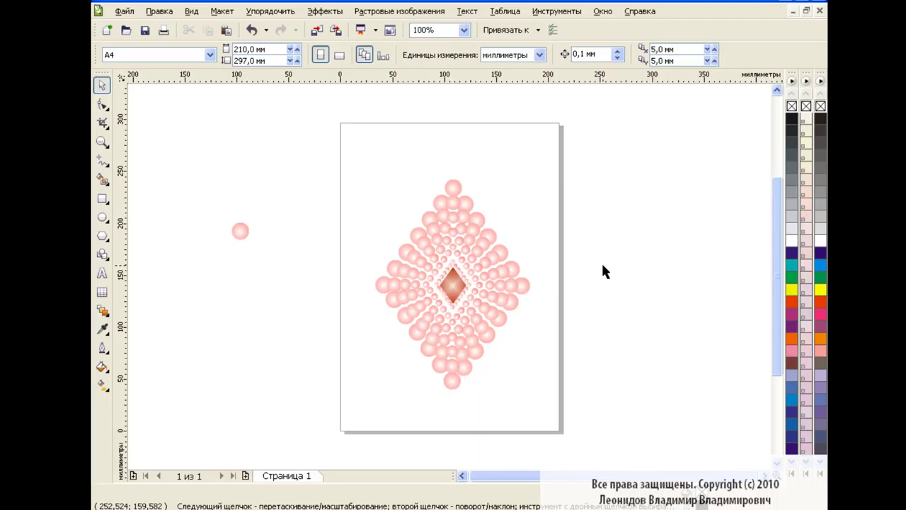
pyautogui.moveTo(356, 157); pyautogui.dragTo(576, 420)
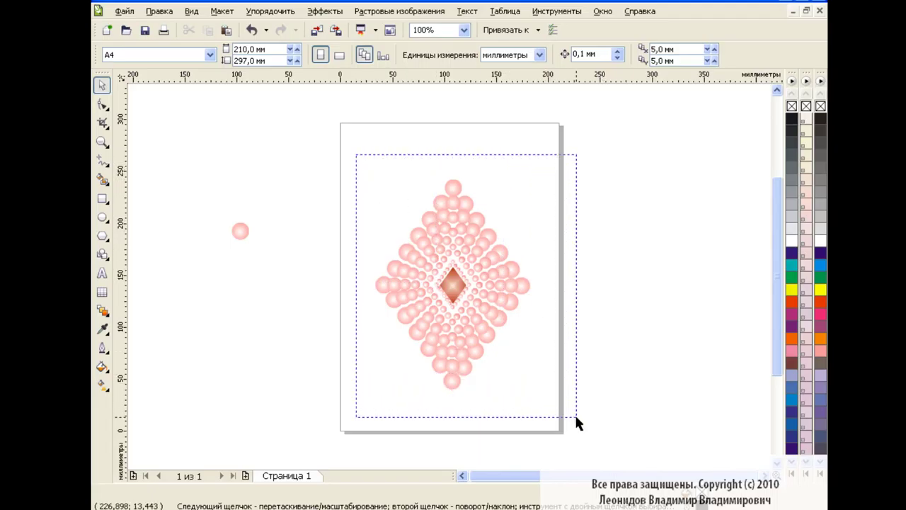
pyautogui.moveTo(534, 393); pyautogui.dragTo(453, 285)
pyautogui.moveTo(415, 236)
pyautogui.mouseDown()
pyautogui.moveTo(453, 271)
pyautogui.moveTo(460, 304)
pyautogui.mouseUp()
pyautogui.click(522, 283)
pyautogui.click(461, 283)
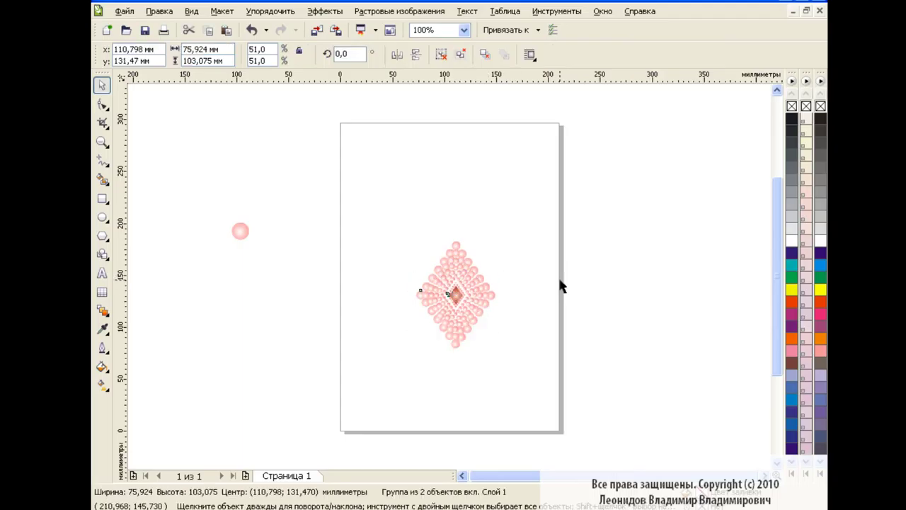
pyautogui.click(559, 285)
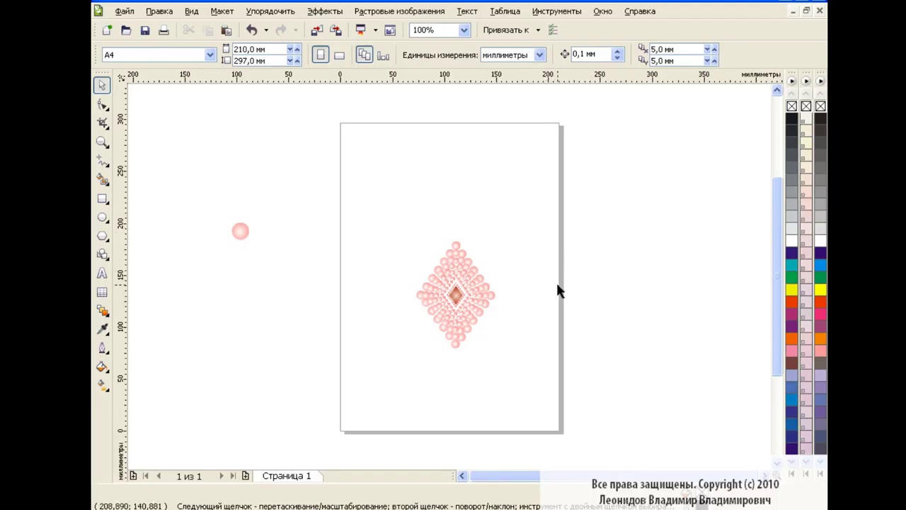
# - Draw a three-node Bézier curve from the pendant's upper-right edge past the page's top-right corner
pyautogui.click(103, 160)
pyautogui.click(170, 163)
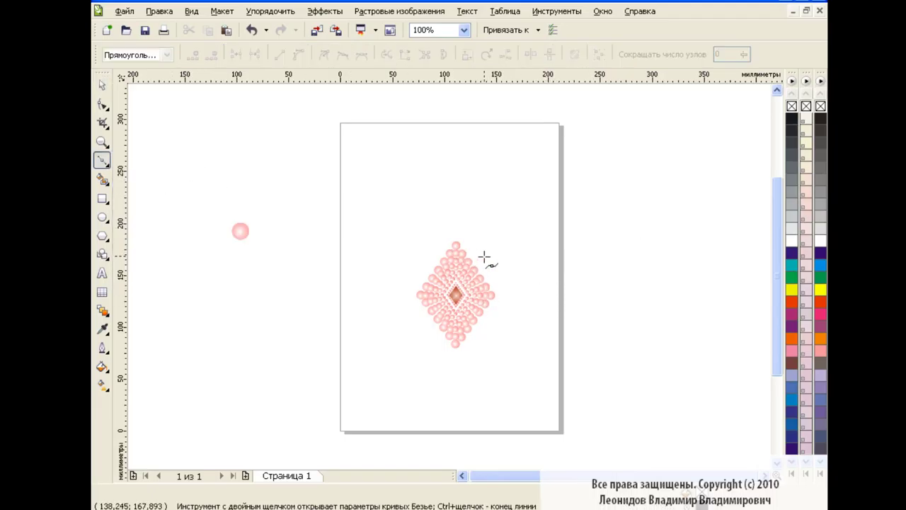
pyautogui.moveTo(620, 181); pyautogui.dragTo(718, 186)
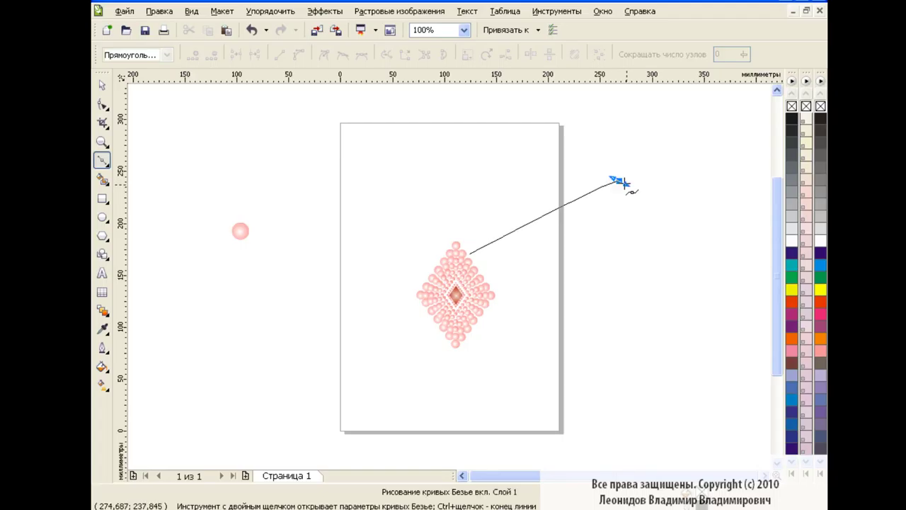
pyautogui.click(750, 108)
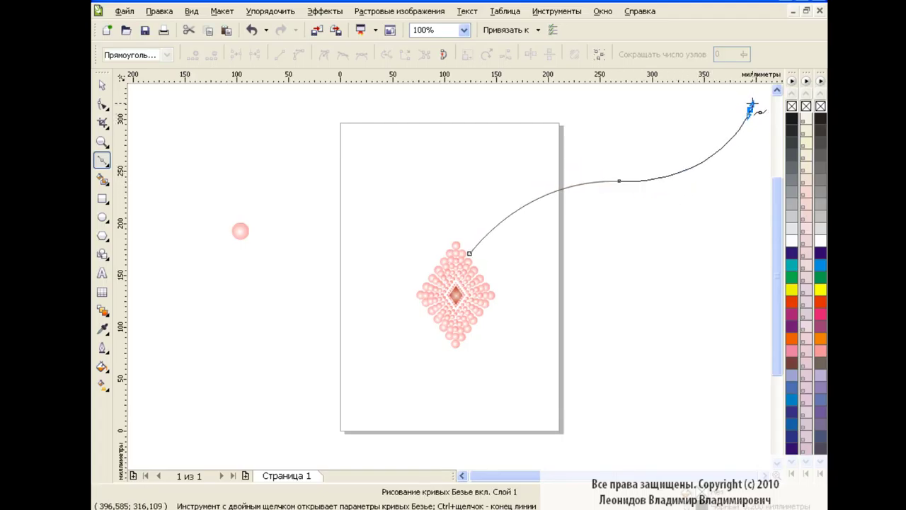
pyautogui.doubleClick(750, 107)
pyautogui.press('space')
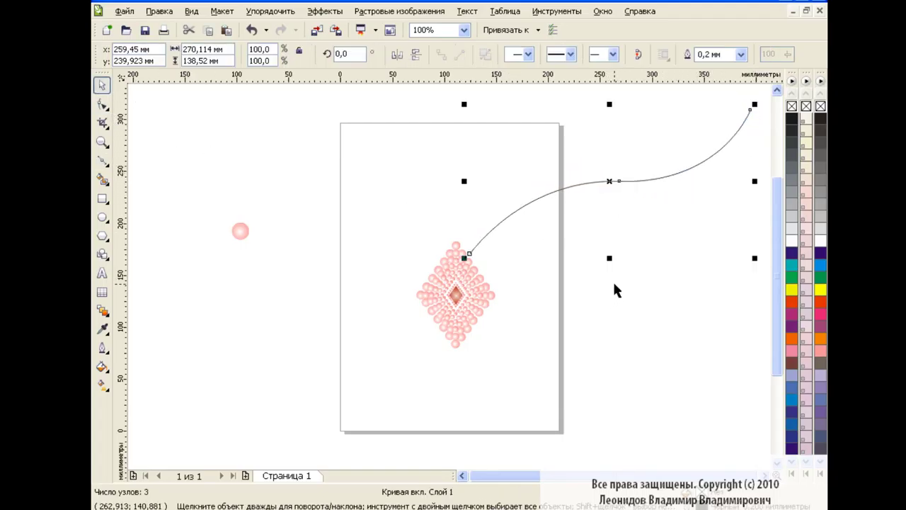
pyautogui.moveTo(610, 181); pyautogui.dragTo(606, 184)
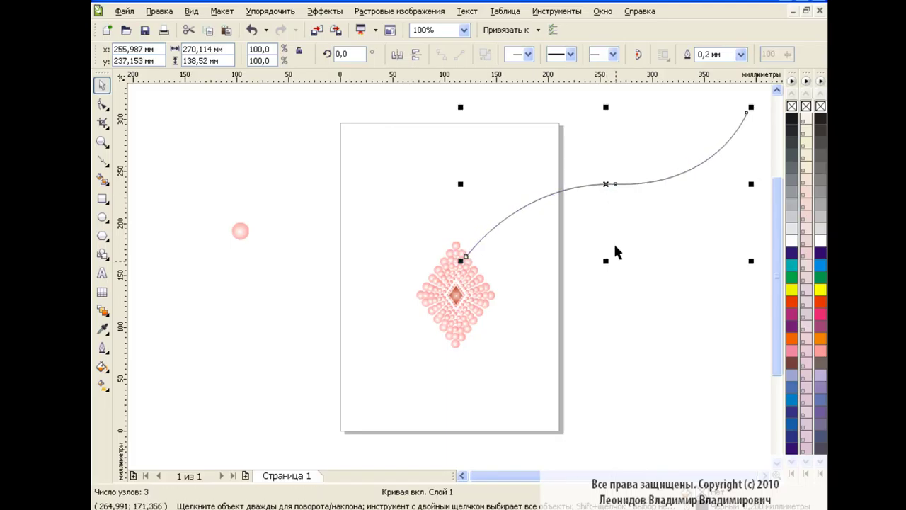
# - Copy the lone pink pearl down-right and blend the two pearls with 15 steps
pyautogui.click(240, 230)
pyautogui.moveTo(241, 231); pyautogui.dragTo(382, 335)
pyautogui.click(103, 309)
pyautogui.moveTo(239, 230); pyautogui.dragTo(387, 337)
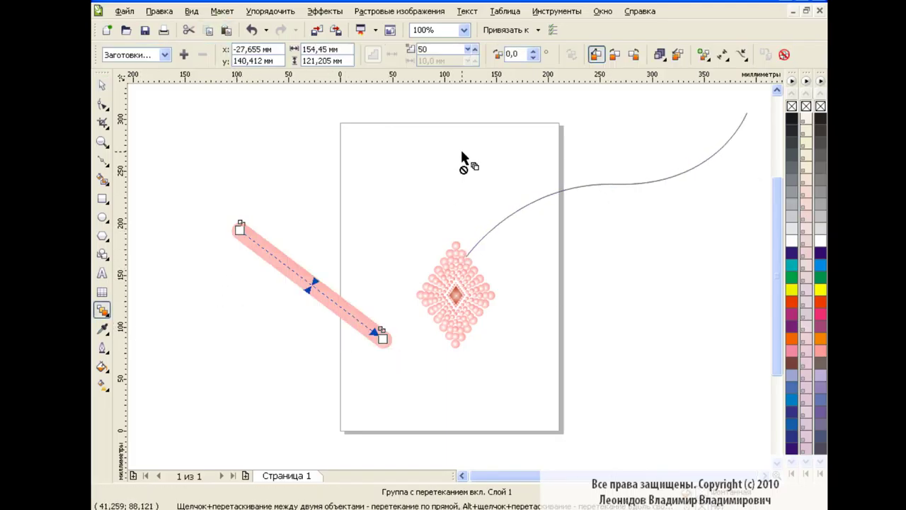
pyautogui.click(423, 49)
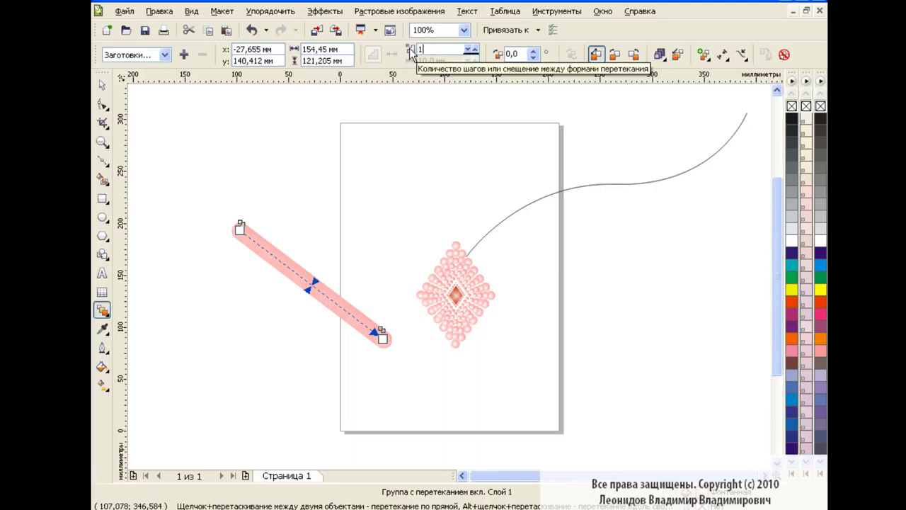
pyautogui.write('5')
pyautogui.press('Return')
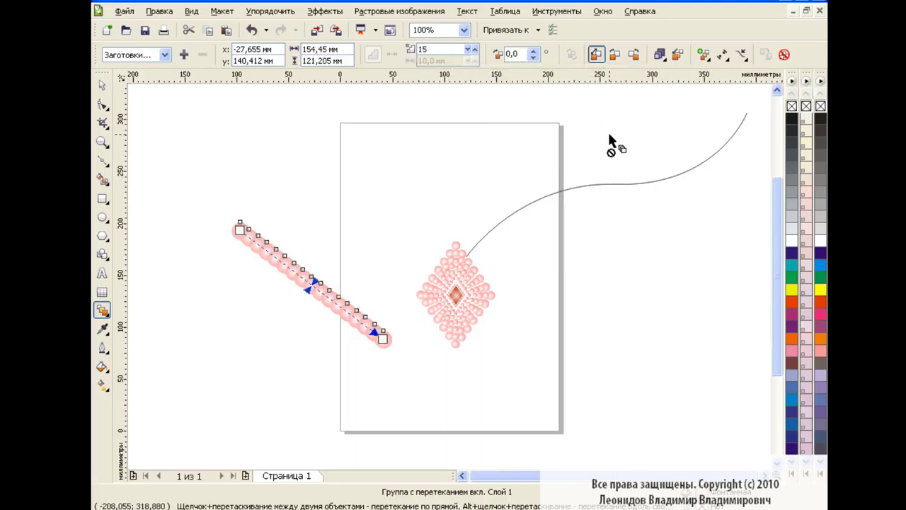
# - Fit the pink pearl blend to the new curve
pyautogui.click(742, 55)
pyautogui.click(651, 73)
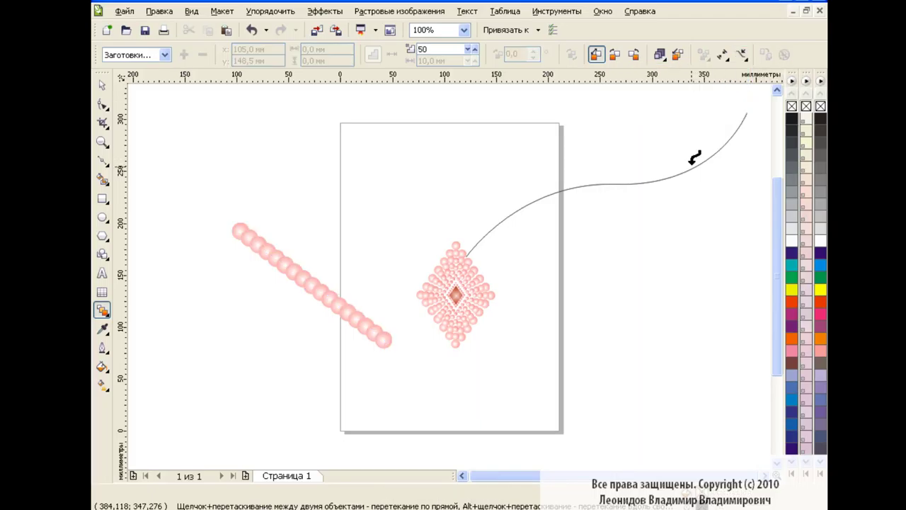
pyautogui.click(694, 163)
# - Stretch the pearl strand along the whole curve and set the blend to 18 steps
pyautogui.moveTo(468, 253)
pyautogui.mouseDown()
pyautogui.moveTo(688, 191)
pyautogui.moveTo(746, 112)
pyautogui.mouseUp()
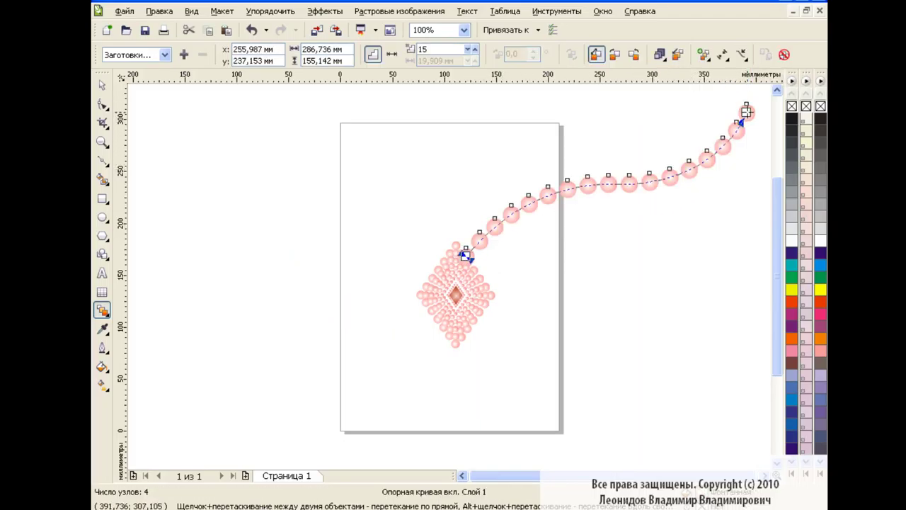
pyautogui.click(474, 50)
pyautogui.click(474, 50)
pyautogui.click(474, 50)
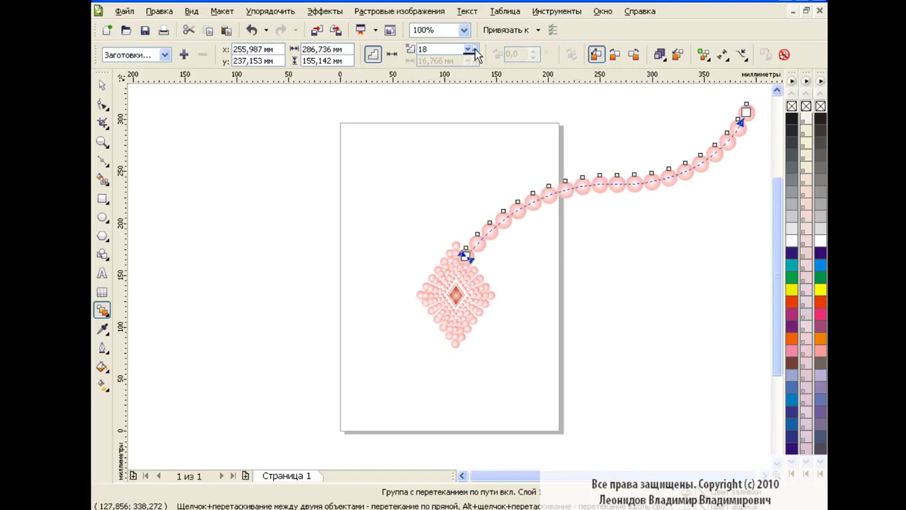
pyautogui.click(474, 50)
pyautogui.click(474, 55)
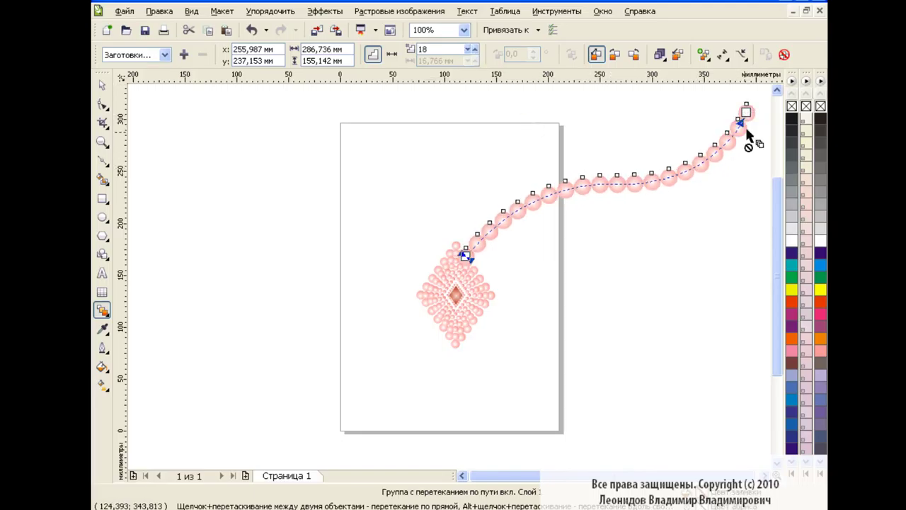
pyautogui.press('space')
pyautogui.click(661, 330)
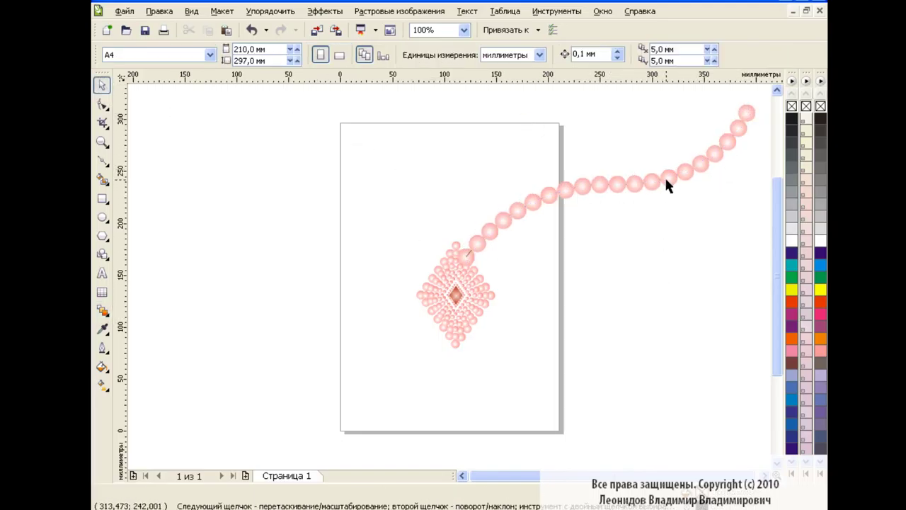
pyautogui.click(479, 262)
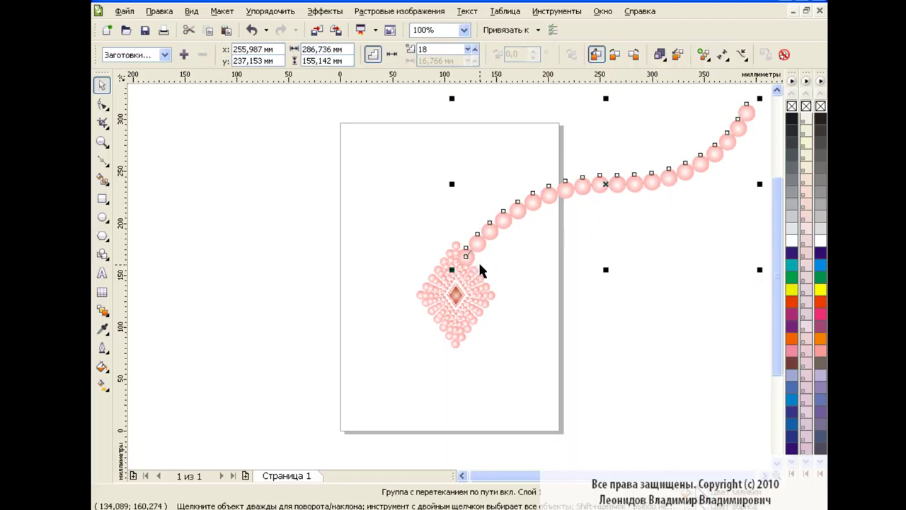
# - Break the pearl strand blend apart into separate objects
pyautogui.click(270, 11)
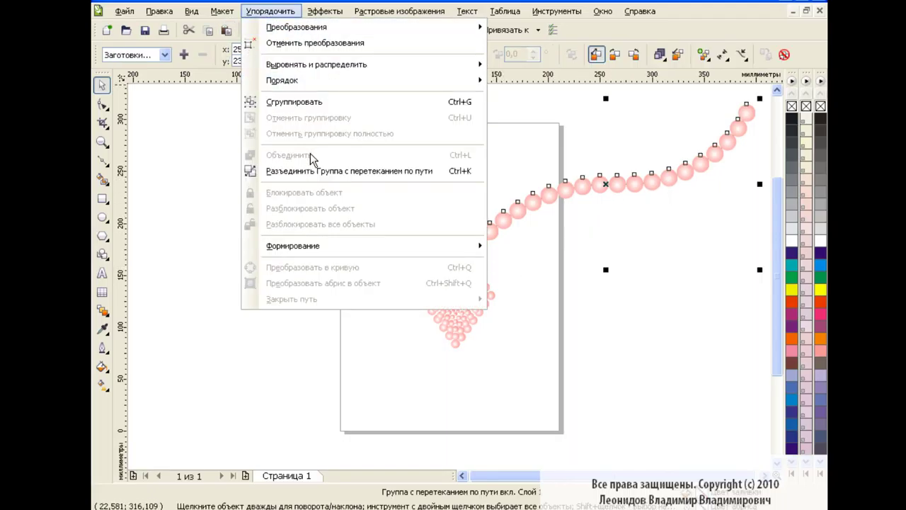
pyautogui.click(308, 170)
pyautogui.click(505, 260)
pyautogui.click(472, 257)
pyautogui.click(538, 279)
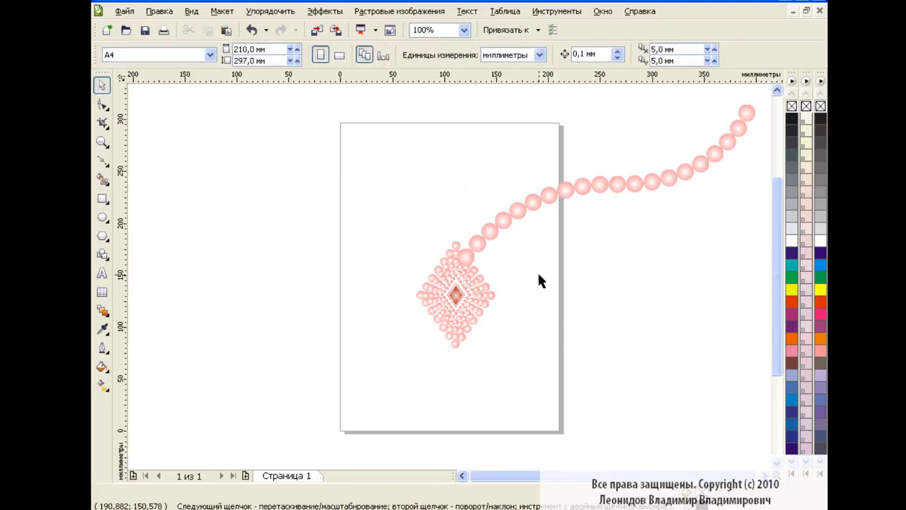
pyautogui.moveTo(761, 98); pyautogui.dragTo(451, 269)
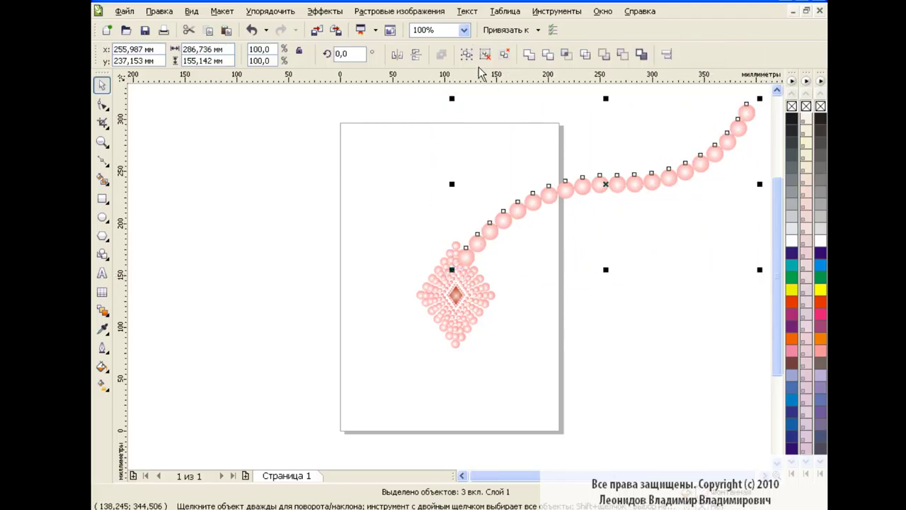
pyautogui.click(669, 309)
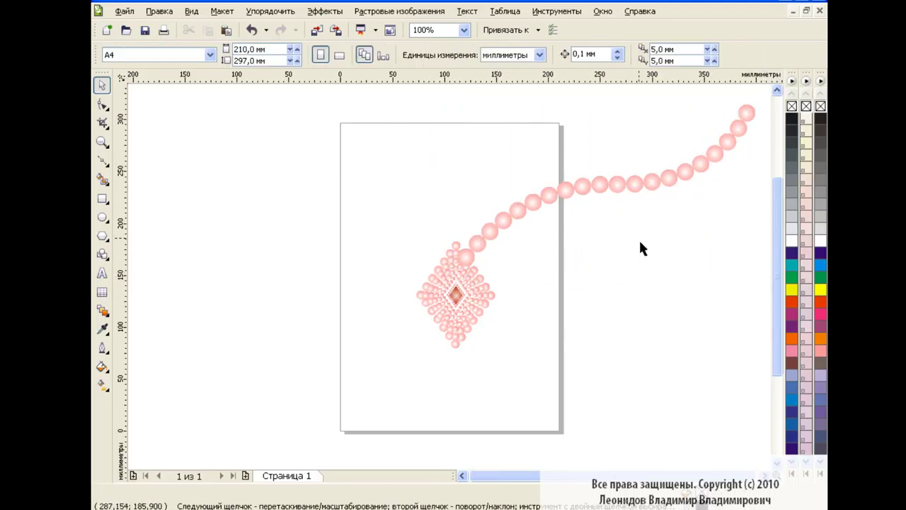
# - Enlarge the diamond pendant to 72.9% (108.574 × 147.401 mm) and nudge pendant and strand into place
pyautogui.click(461, 296)
pyautogui.moveTo(500, 352); pyautogui.dragTo(533, 399)
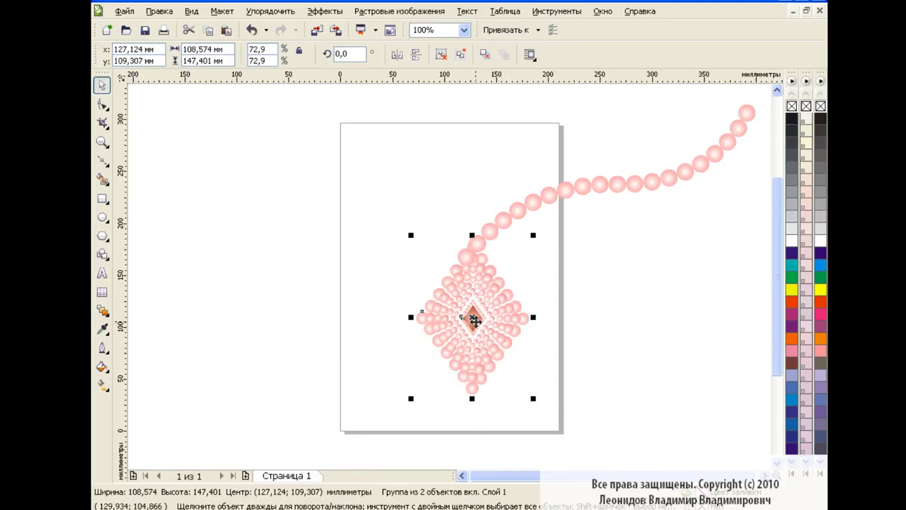
pyautogui.moveTo(474, 320); pyautogui.dragTo(464, 327)
pyautogui.click(587, 248)
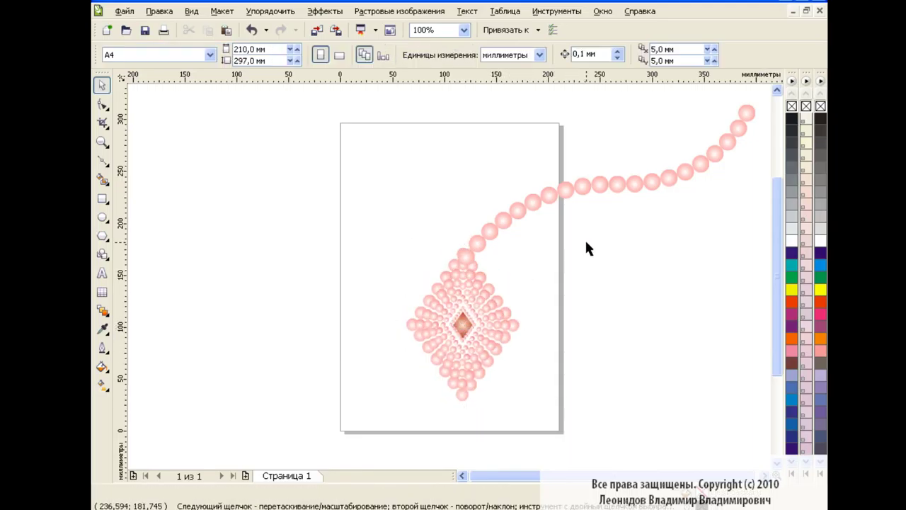
pyautogui.click(587, 188)
pyautogui.moveTo(606, 181); pyautogui.dragTo(604, 178)
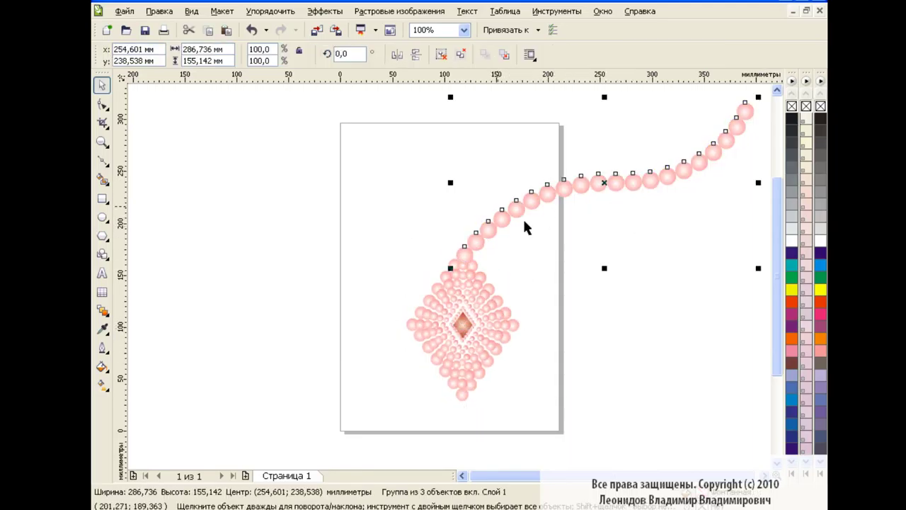
# - Create a mirrored copy of the right pearl strand group
pyautogui.click(397, 55)
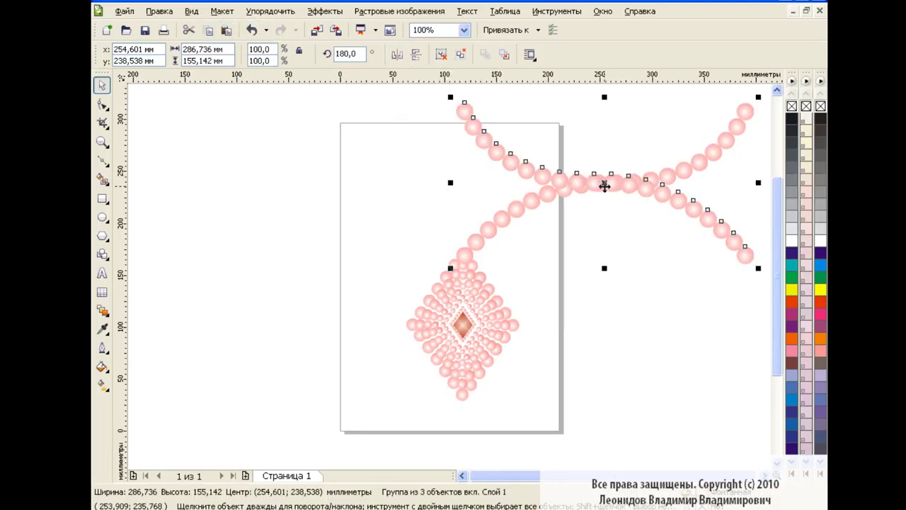
pyautogui.keyDown('ctrl'); pyautogui.click(604, 186); pyautogui.keyUp('ctrl')
pyautogui.click(639, 194)
pyautogui.click(604, 181)
pyautogui.keyDown('ctrl'); pyautogui.click(603, 182); pyautogui.keyUp('ctrl')
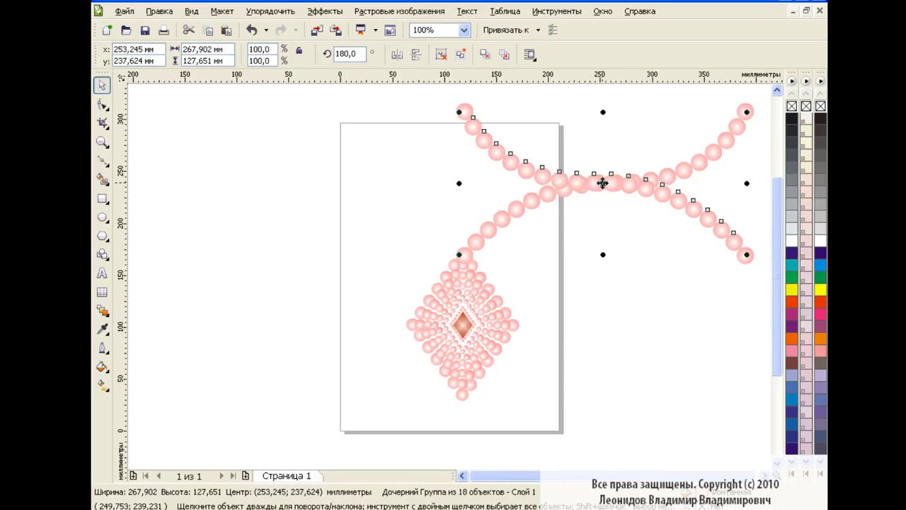
pyautogui.keyDown('ctrl'); pyautogui.click(587, 186); pyautogui.keyUp('ctrl')
pyautogui.click(643, 224)
pyautogui.click(677, 202)
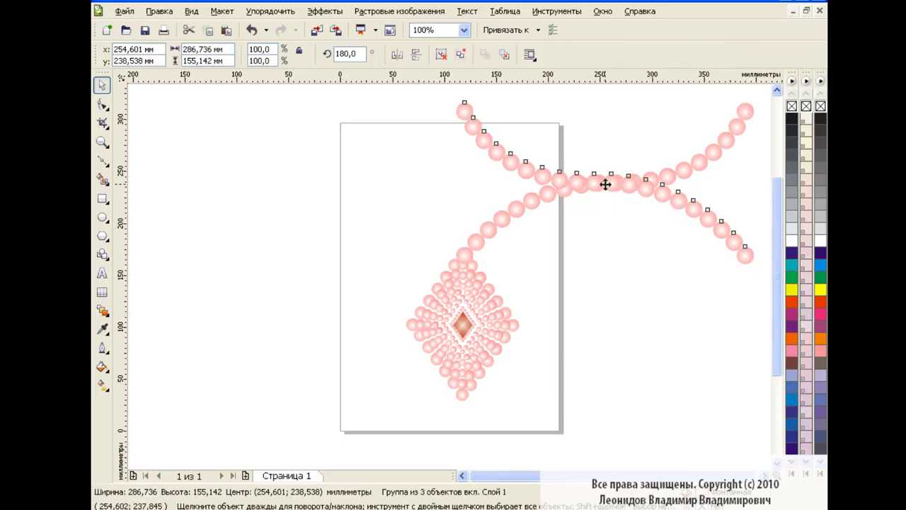
# - Move the mirrored strand to the pendant's left side, forming a V with the right strand
pyautogui.moveTo(605, 184); pyautogui.dragTo(325, 182)
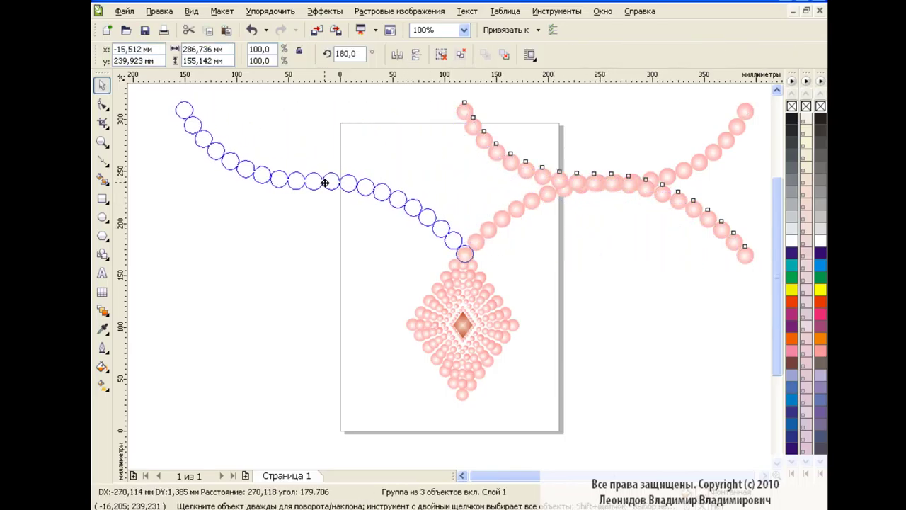
pyautogui.moveTo(325, 182); pyautogui.dragTo(324, 183)
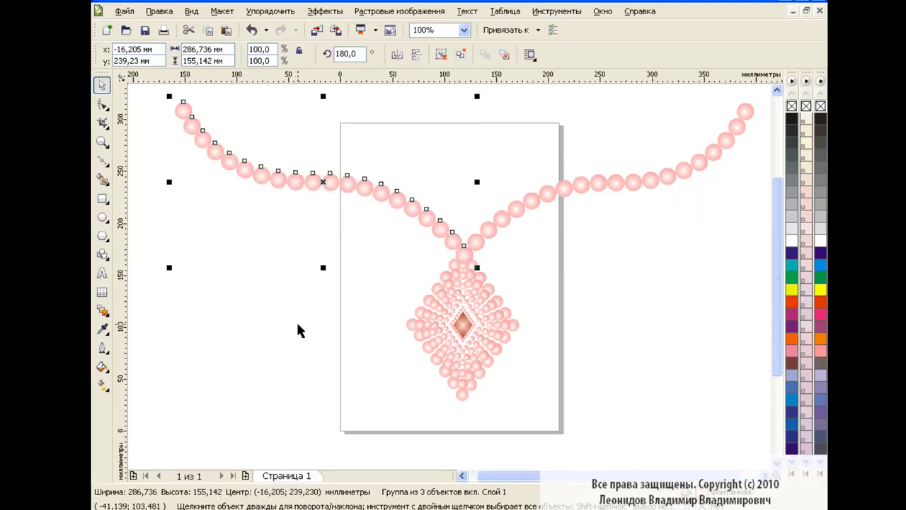
pyautogui.click(297, 330)
pyautogui.click(441, 324)
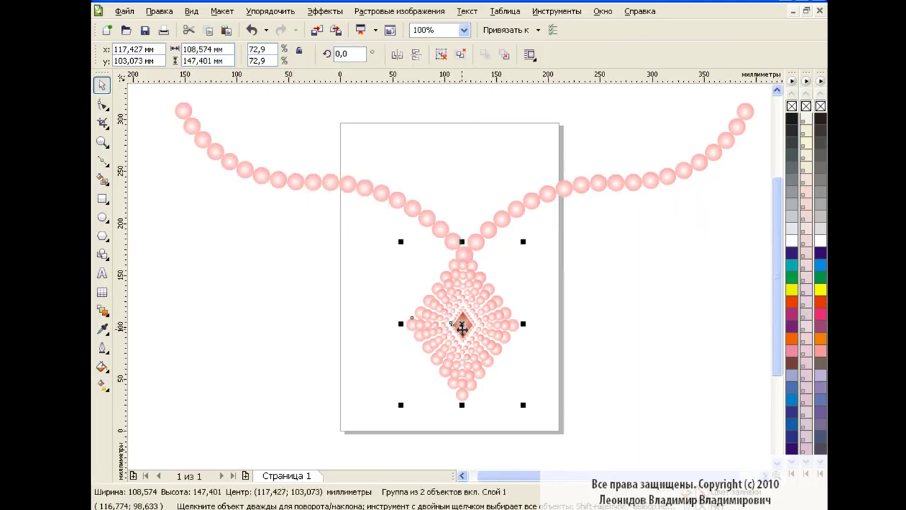
# - Align the pendant and paste a second right strand just below the first one
pyautogui.moveTo(462, 325); pyautogui.dragTo(463, 327)
pyautogui.click(605, 280)
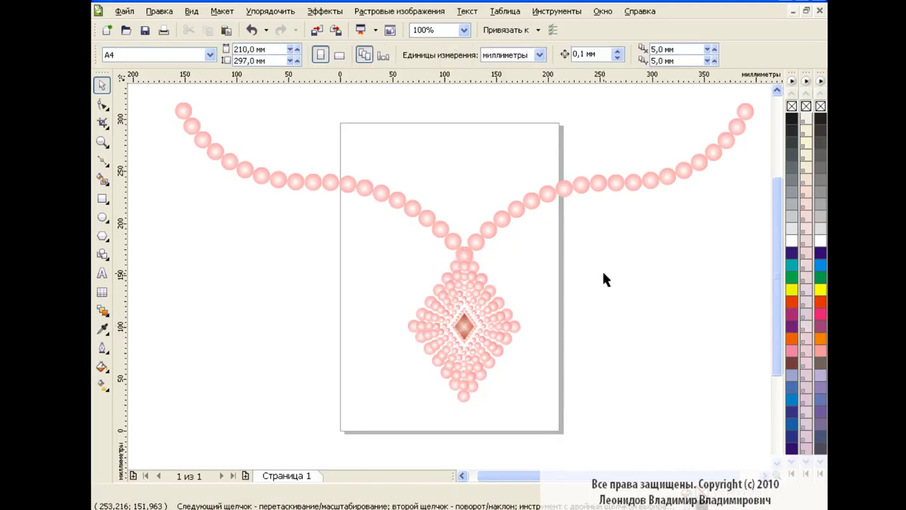
pyautogui.click(225, 32)
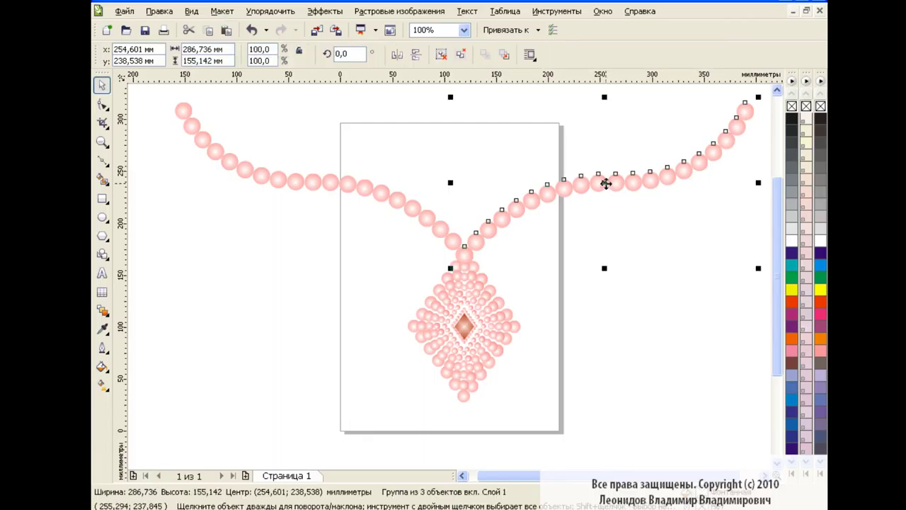
pyautogui.moveTo(607, 183); pyautogui.dragTo(613, 202)
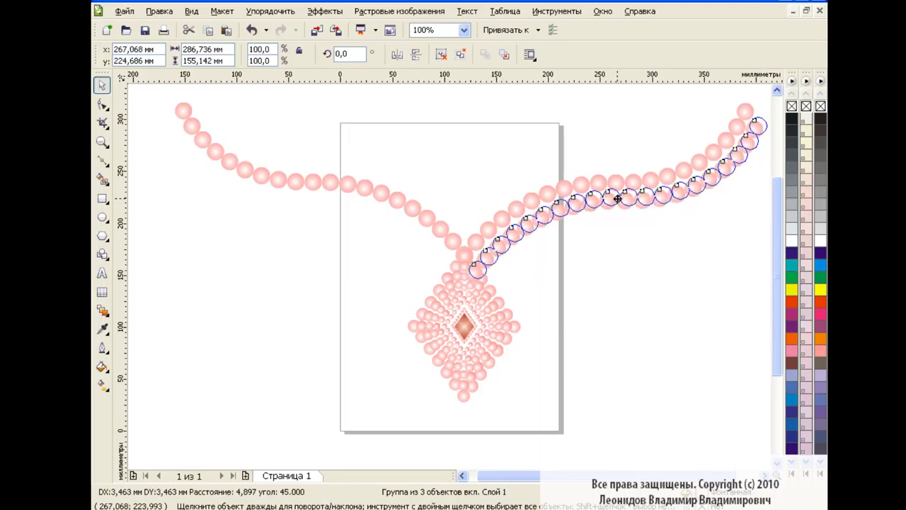
pyautogui.moveTo(613, 202); pyautogui.dragTo(614, 201)
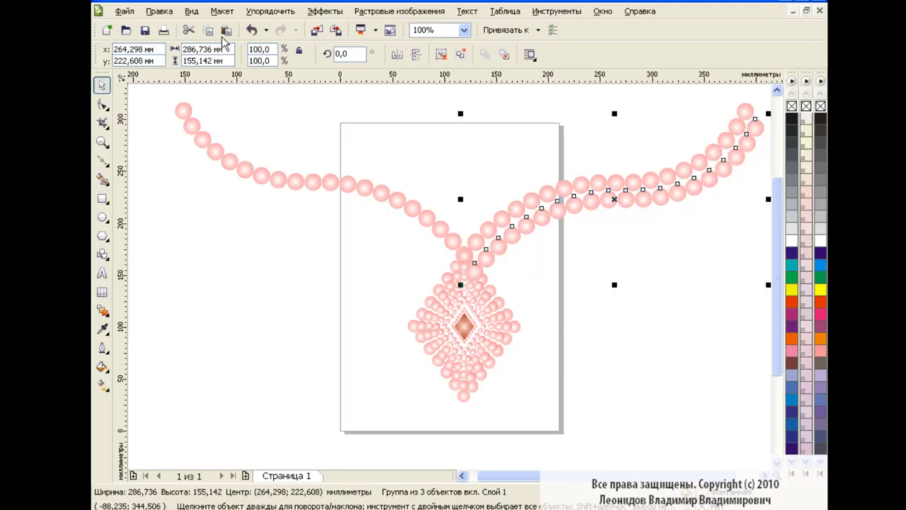
# - Mirror the second strand copy and place it beside the left strand
pyautogui.click(405, 60)
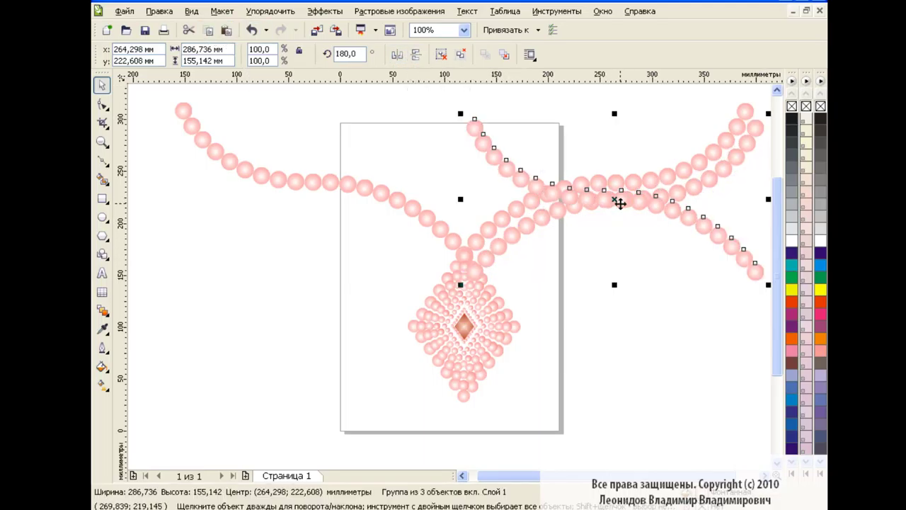
pyautogui.moveTo(615, 201)
pyautogui.mouseDown()
pyautogui.moveTo(310, 193)
pyautogui.moveTo(315, 200)
pyautogui.mouseUp()
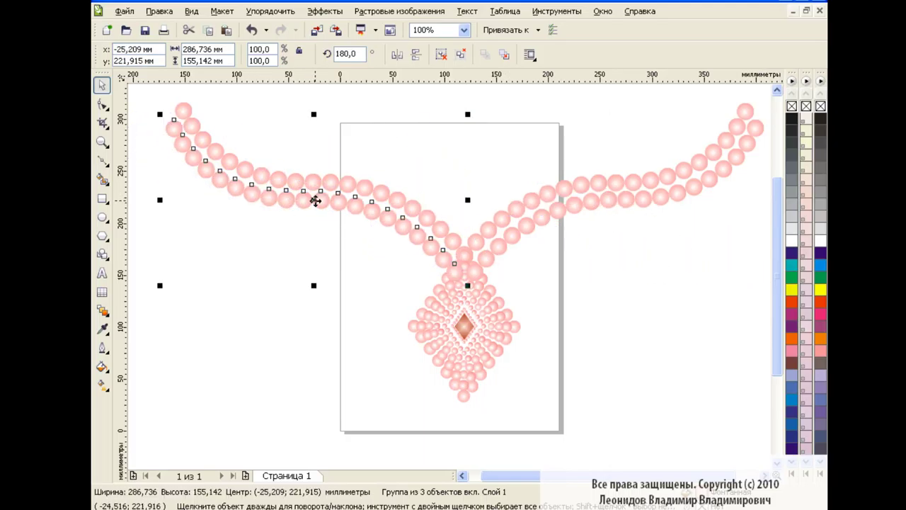
pyautogui.click(618, 283)
pyautogui.click(495, 329)
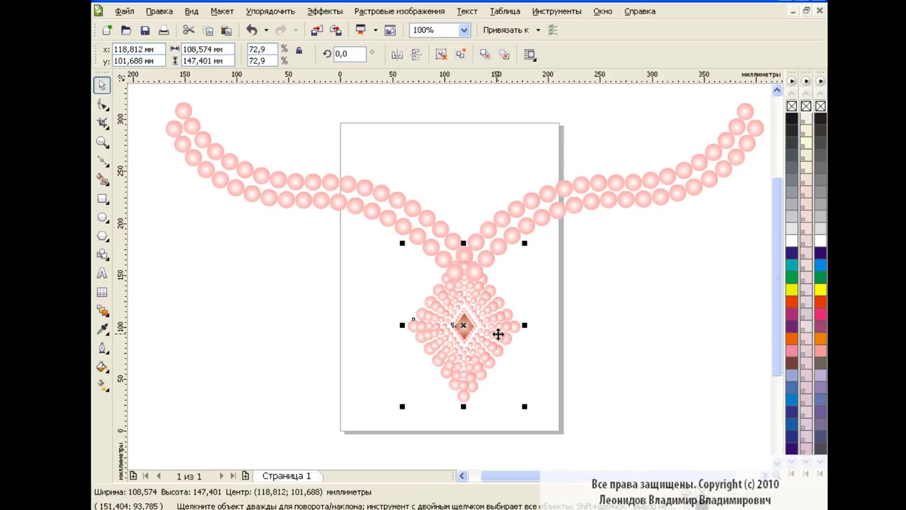
# - Bring the pendant in front of the chains and add smaller 40.7% pendant copies beside it
pyautogui.hotkey('shift', 'pageup')
pyautogui.click(599, 334)
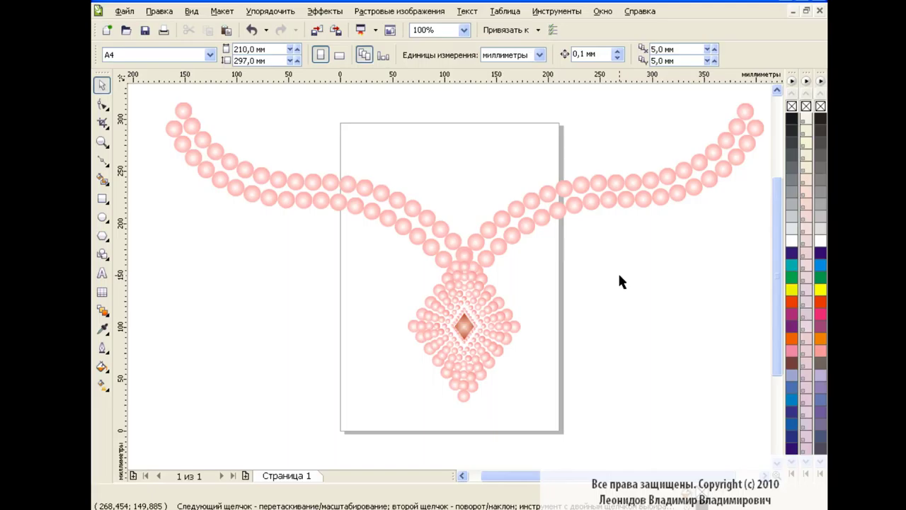
pyautogui.click(495, 325)
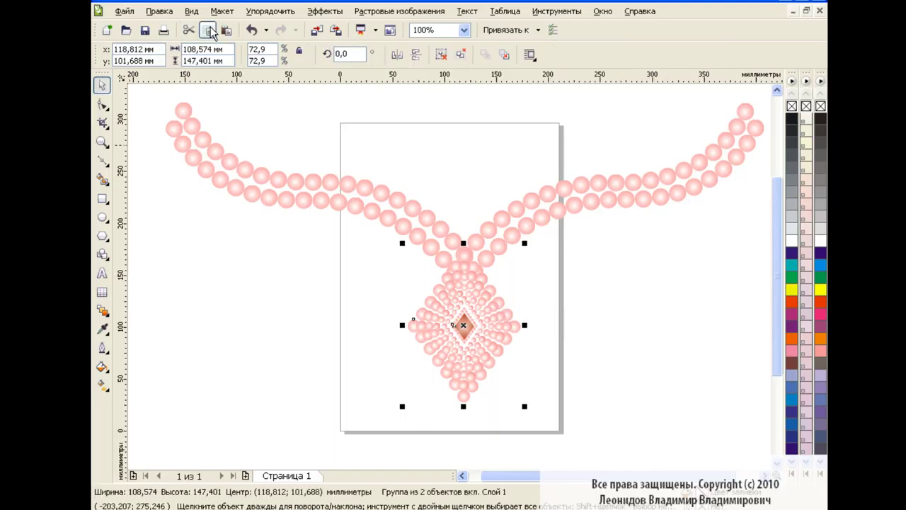
pyautogui.moveTo(530, 408); pyautogui.dragTo(478, 357)
pyautogui.moveTo(447, 300)
pyautogui.mouseDown()
pyautogui.moveTo(411, 289)
pyautogui.moveTo(523, 279)
pyautogui.mouseUp()
pyautogui.click(668, 319)
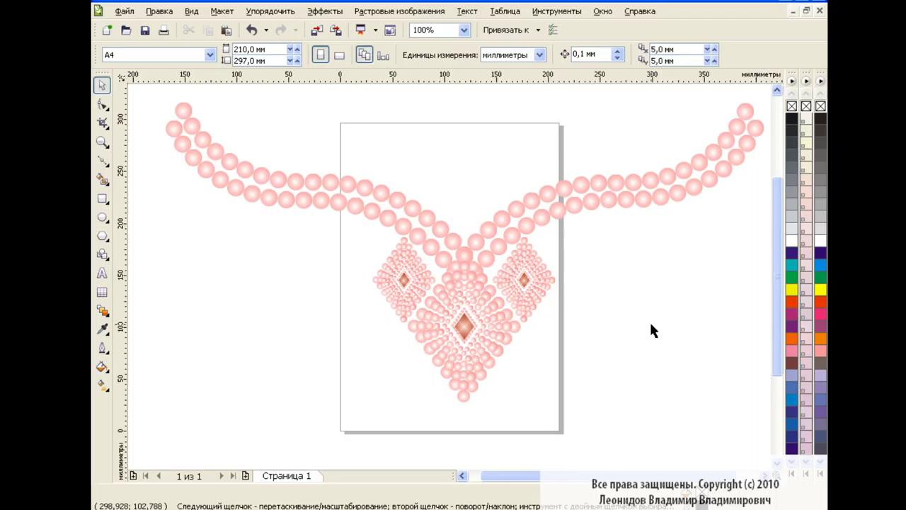
# - Shift the whole necklace right to centre it on the page
pyautogui.moveTo(140, 92)
pyautogui.mouseDown()
pyautogui.moveTo(768, 423)
pyautogui.moveTo(705, 432)
pyautogui.moveTo(685, 473)
pyautogui.mouseUp()
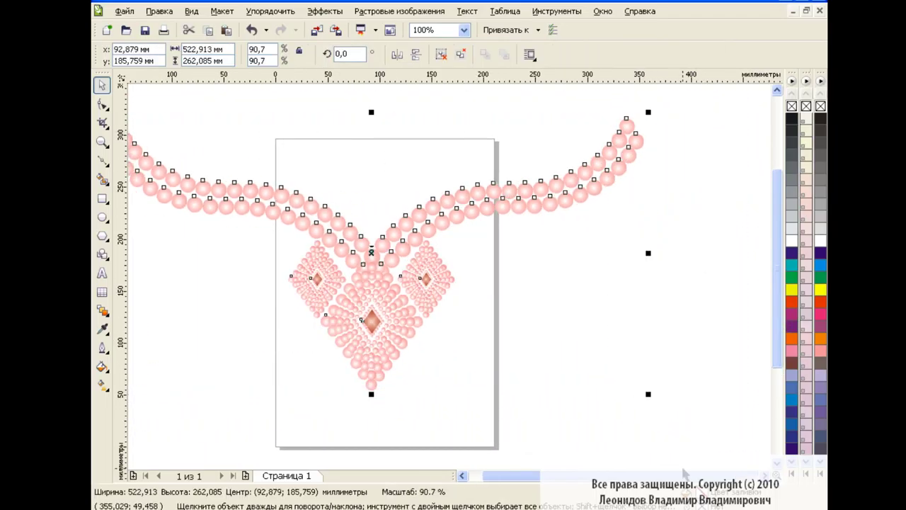
pyautogui.moveTo(435, 253); pyautogui.dragTo(465, 258)
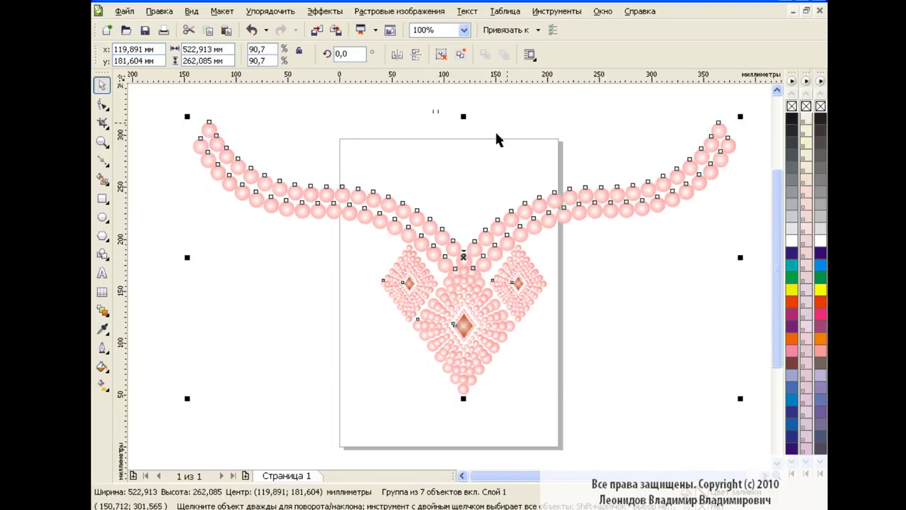
pyautogui.click(573, 174)
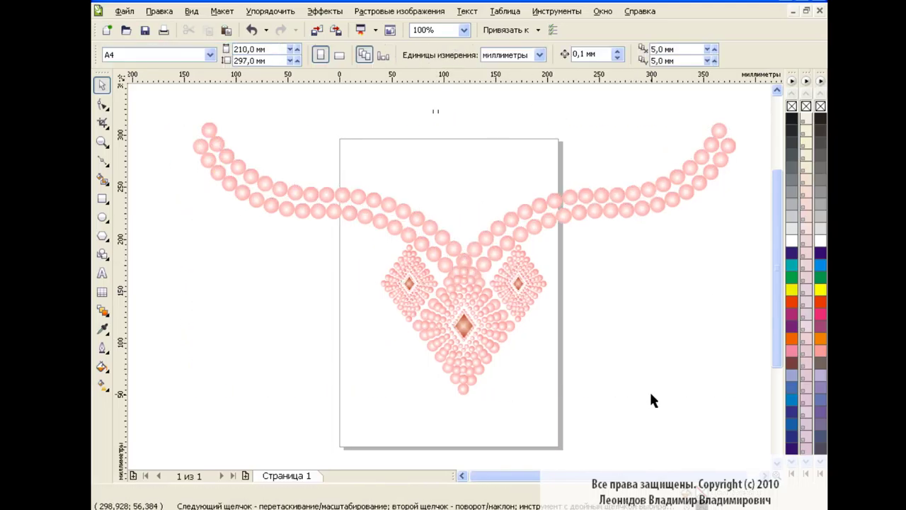